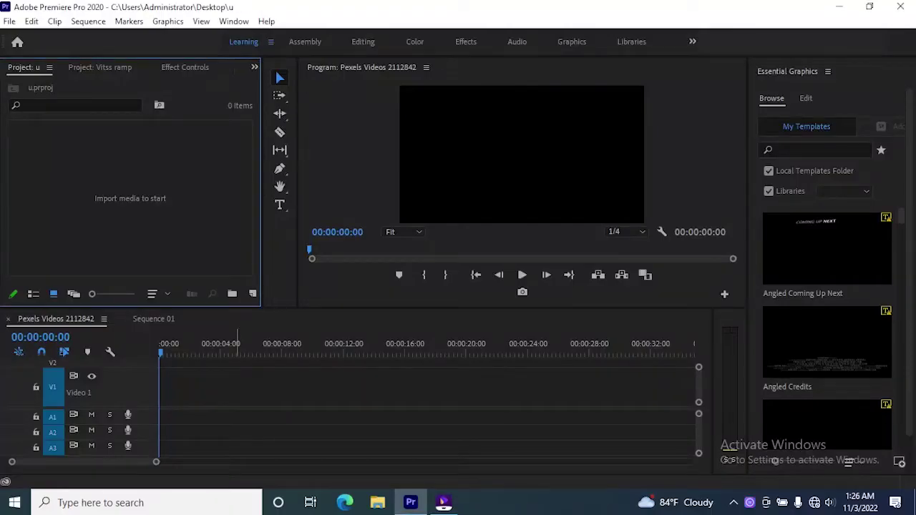
Put the playhead of the blank 'Pexels Videos 2112842' sequence at 00:00:04:28.
{"action": "left_click", "coordinate": [235, 349]}
{"action": "left_click", "coordinate": [279, 250]}
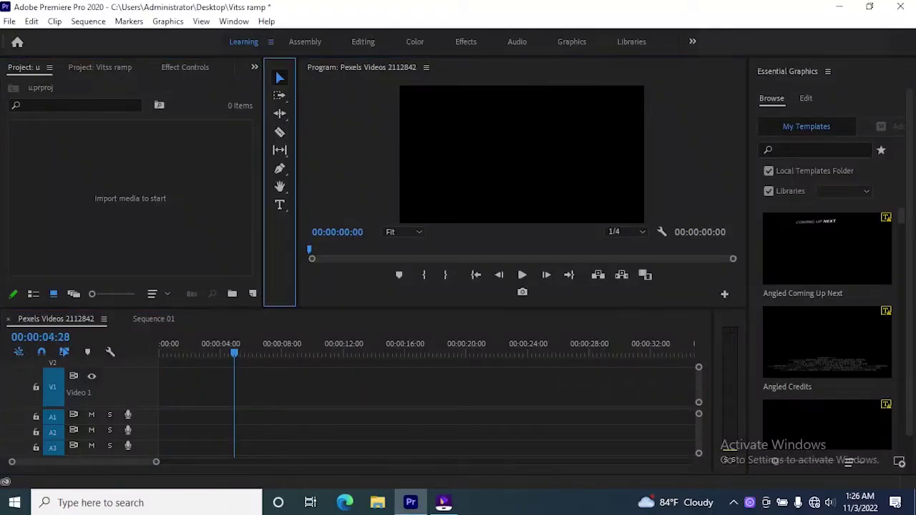
Close Essential Graphics, then narrow the project bin and Tools panel to enlarge the preview.
{"action": "left_click", "coordinate": [826, 251]}
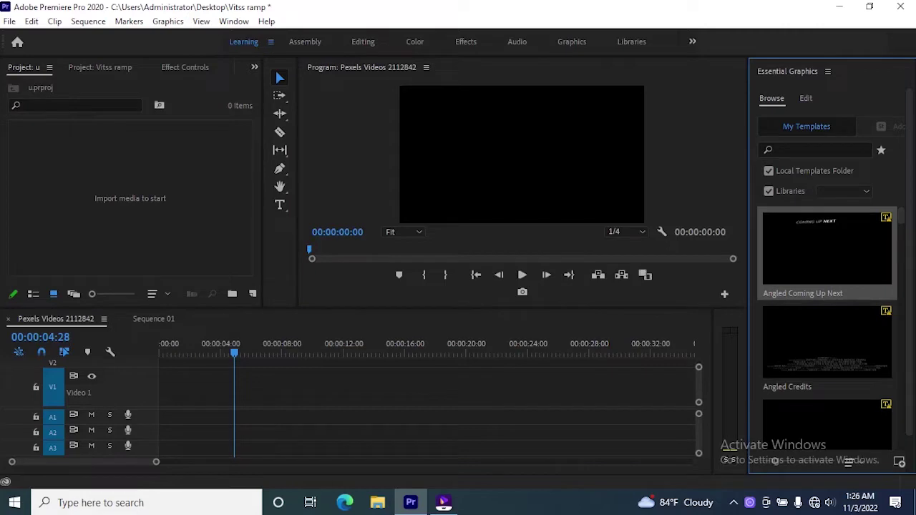
{"action": "left_click", "coordinate": [827, 71]}
{"action": "left_click", "coordinate": [687, 74]}
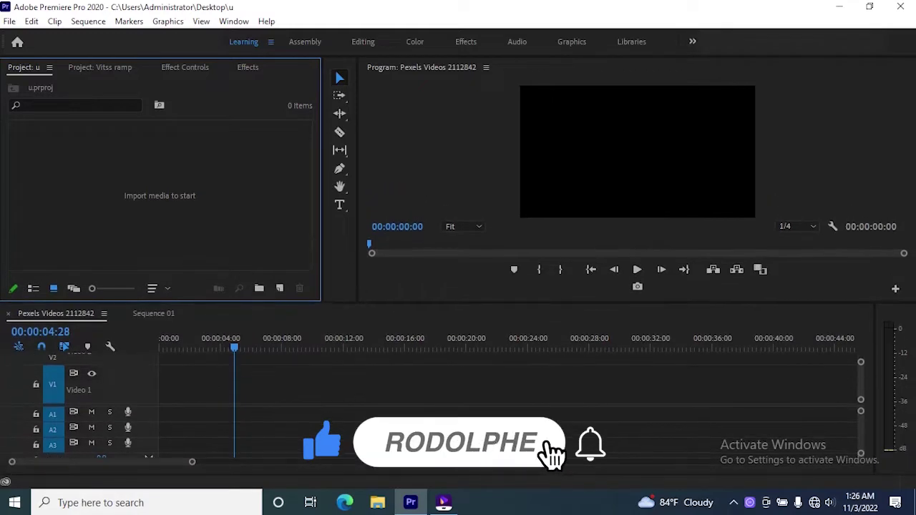
{"action": "left_click_drag", "start_coordinate": [321, 179], "coordinate": [240, 179]}
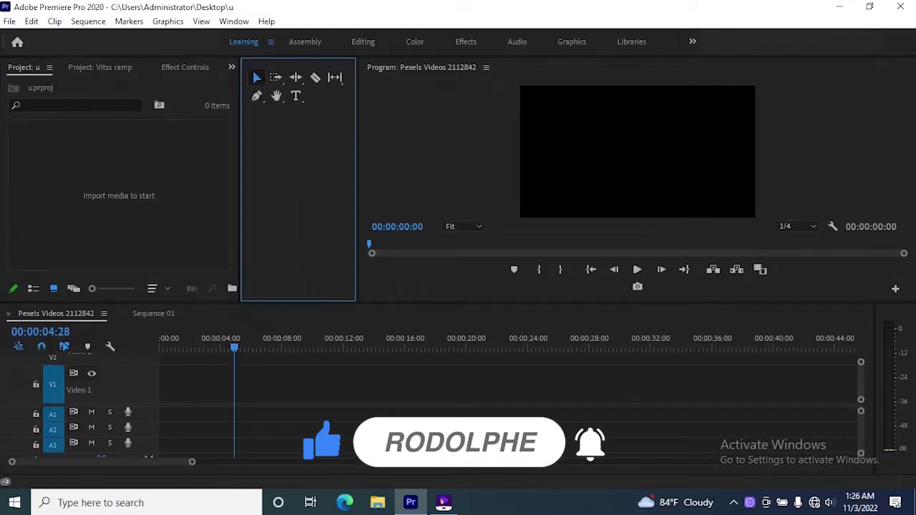
{"action": "left_click_drag", "start_coordinate": [356, 179], "coordinate": [269, 179]}
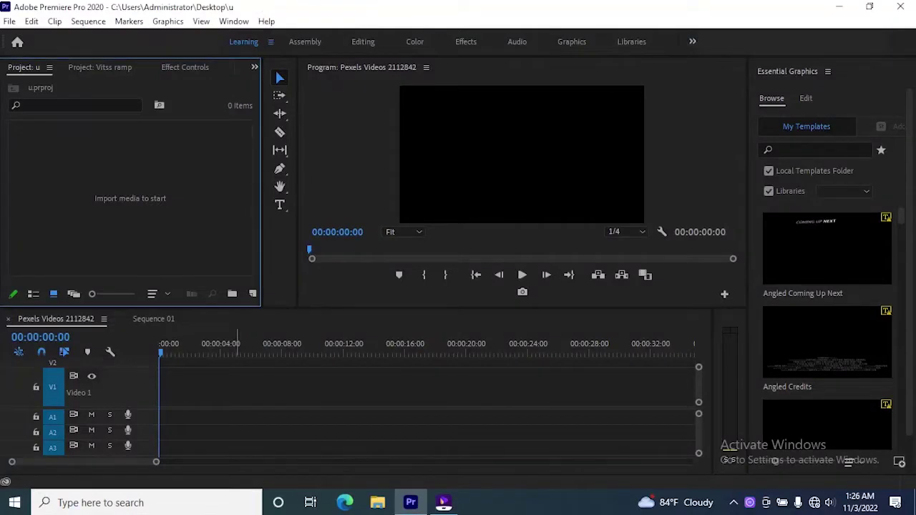
Move the sequence playhead back to 00:00:04:28.
{"action": "left_click", "coordinate": [234, 345]}
{"action": "key", "text": "shift+4"}
{"action": "left_click", "coordinate": [279, 250]}
Close Essential Graphics and shrink the bin, Tools column and timeline to enlarge the Program monitor.
{"action": "left_click", "coordinate": [826, 250]}
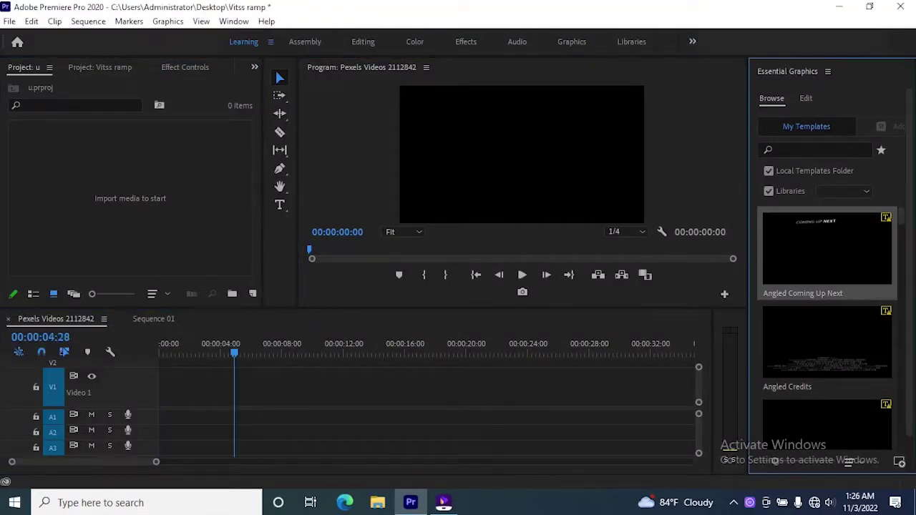
{"action": "left_click", "coordinate": [827, 71]}
{"action": "left_click", "coordinate": [706, 74]}
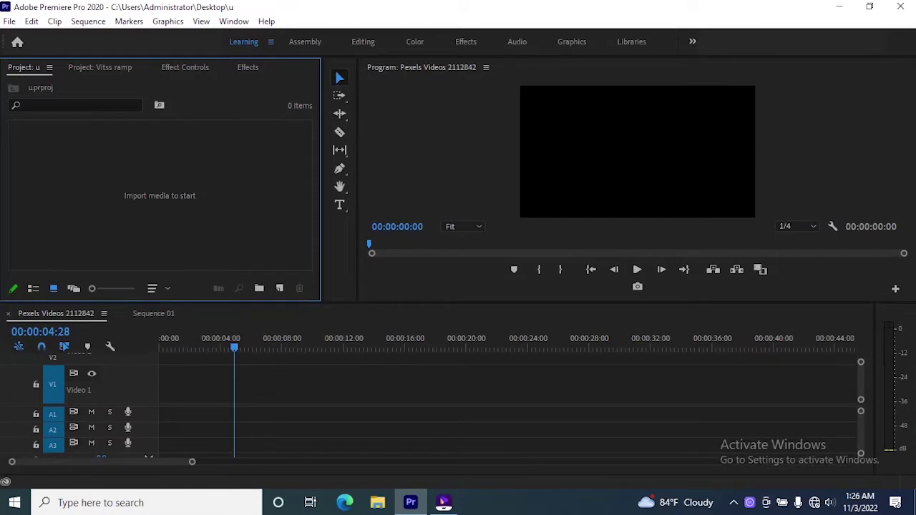
{"action": "left_click_drag", "start_coordinate": [322, 179], "coordinate": [239, 178]}
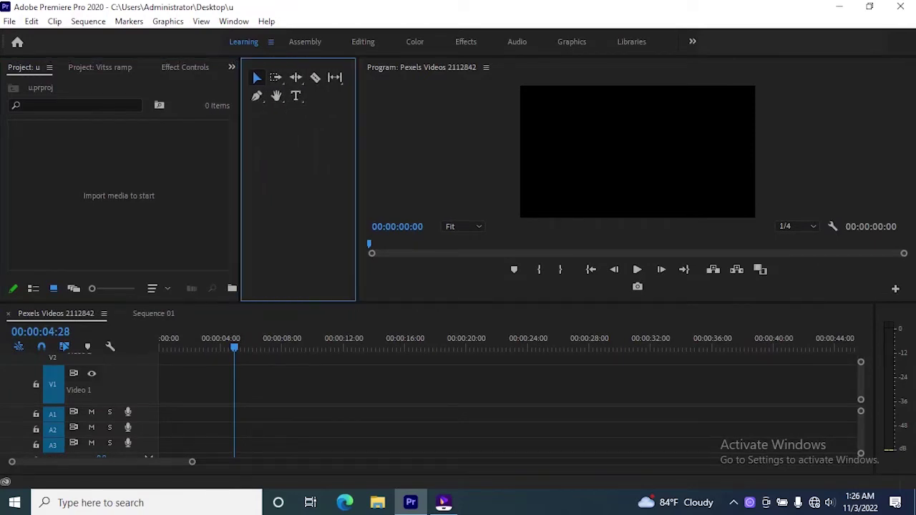
{"action": "left_click_drag", "start_coordinate": [356, 179], "coordinate": [269, 179]}
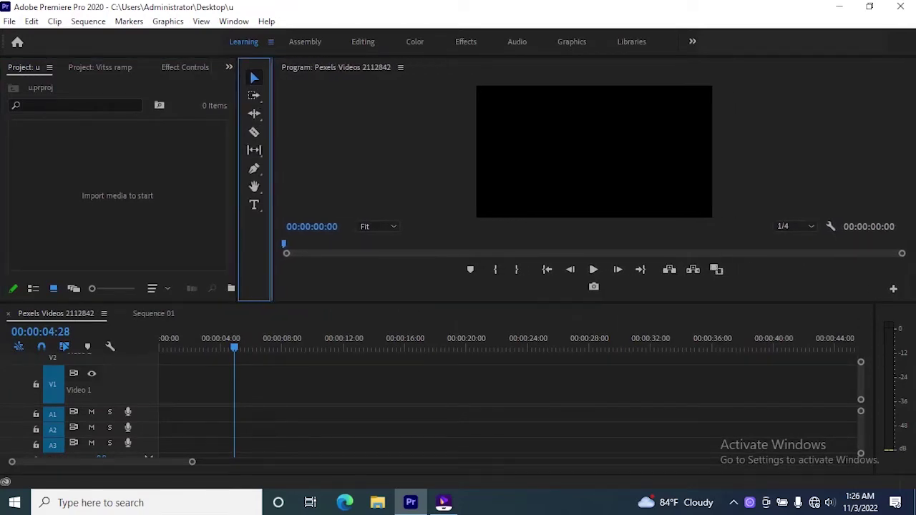
{"action": "mouse_move", "coordinate": [458, 306]}
{"action": "left_mouse_down"}
{"action": "mouse_move", "coordinate": [458, 349]}
{"action": "mouse_move", "coordinate": [458, 281]}
{"action": "left_mouse_up"}
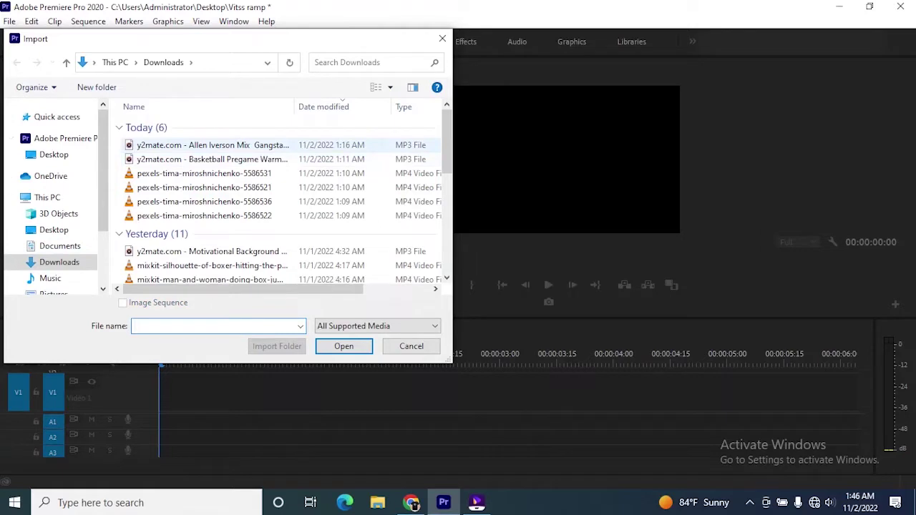
Import the six Today files from Downloads and widen the project bin into a thumbnail grid.
{"action": "left_click_drag", "start_coordinate": [121, 140], "coordinate": [170, 219]}
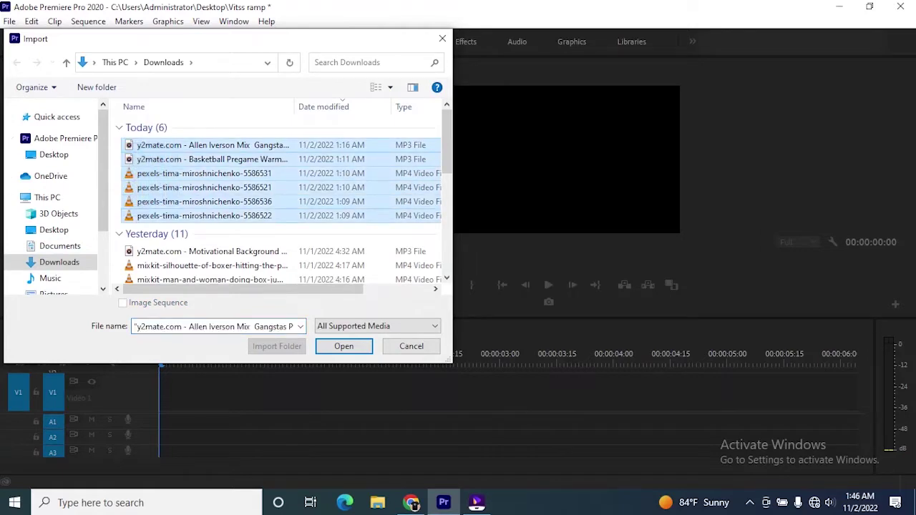
{"action": "key", "text": "Return"}
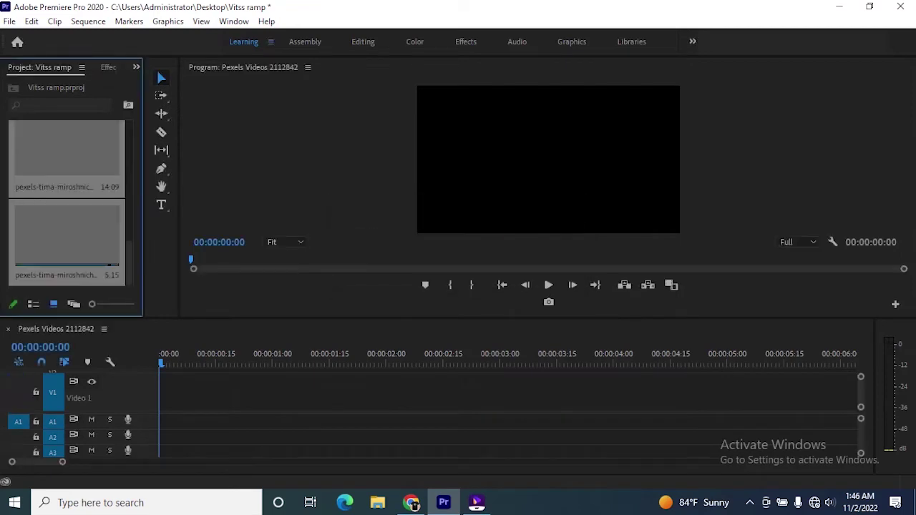
{"action": "scroll", "coordinate": [68, 200], "scroll_direction": "up", "scroll_amount": 5}
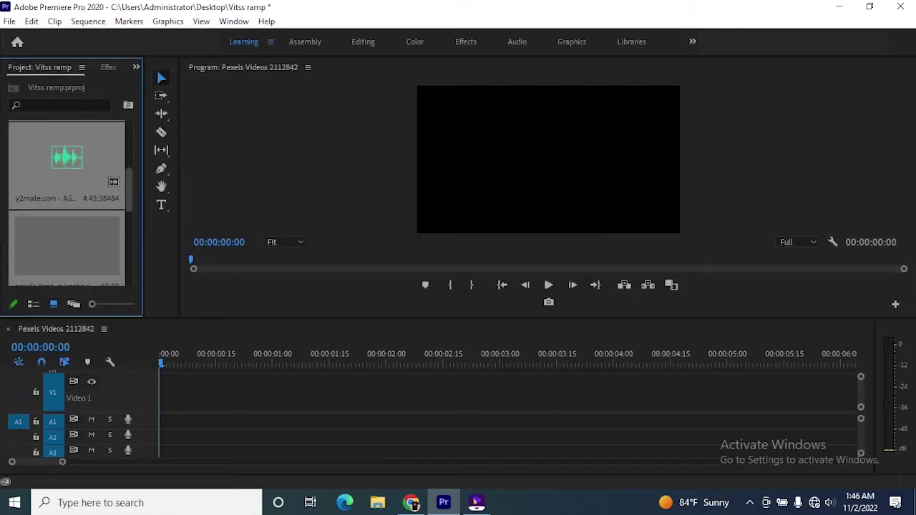
{"action": "scroll", "coordinate": [68, 200], "scroll_direction": "down", "scroll_amount": 3}
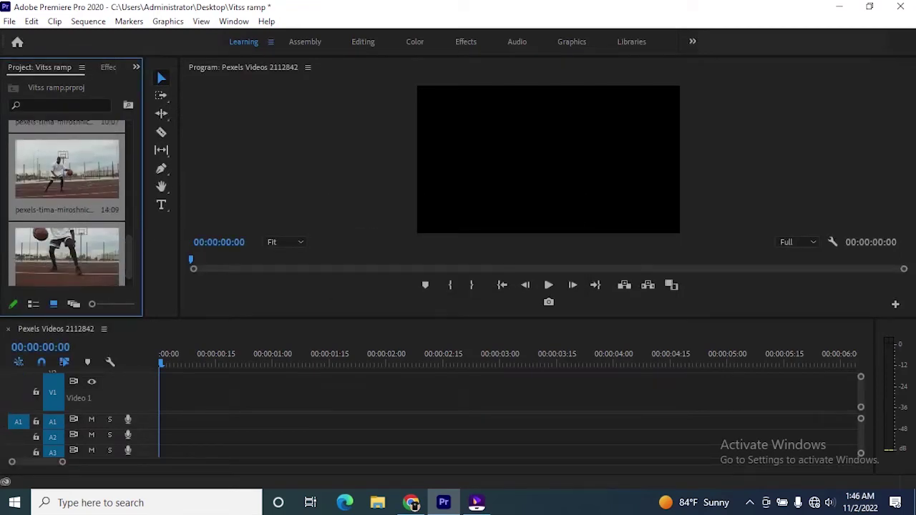
{"action": "scroll", "coordinate": [68, 203], "scroll_direction": "up", "scroll_amount": 2}
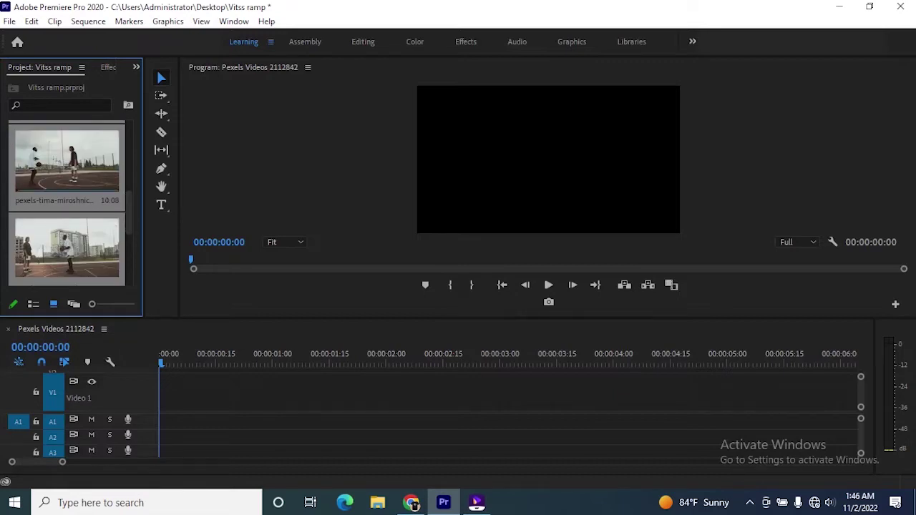
{"action": "scroll", "coordinate": [68, 204], "scroll_direction": "up", "scroll_amount": 1}
{"action": "scroll", "coordinate": [68, 204], "scroll_direction": "down", "scroll_amount": 1}
{"action": "left_click_drag", "start_coordinate": [159, 68], "coordinate": [226, 68]}
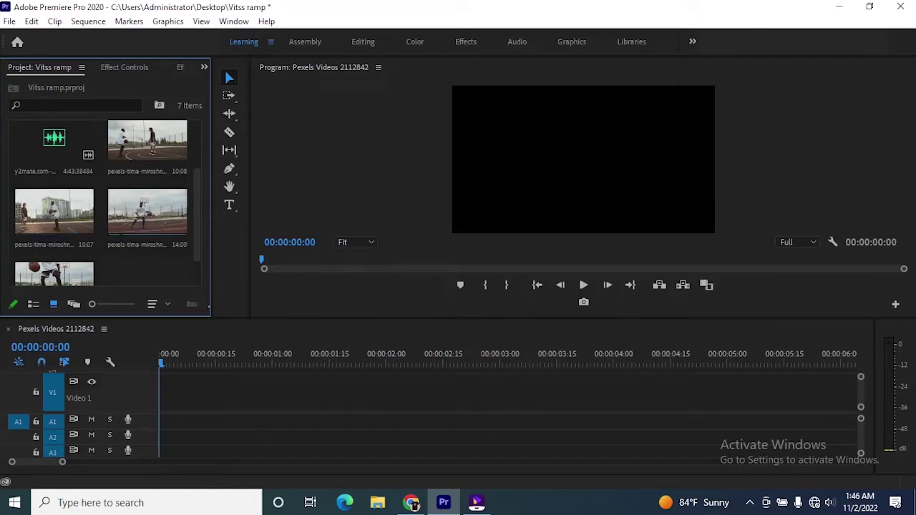
Put the 14:09 basketball clip on V1 with existing sequence settings, then fit the timeline and show its Effect Controls.
{"action": "left_click_drag", "start_coordinate": [147, 215], "coordinate": [160, 386]}
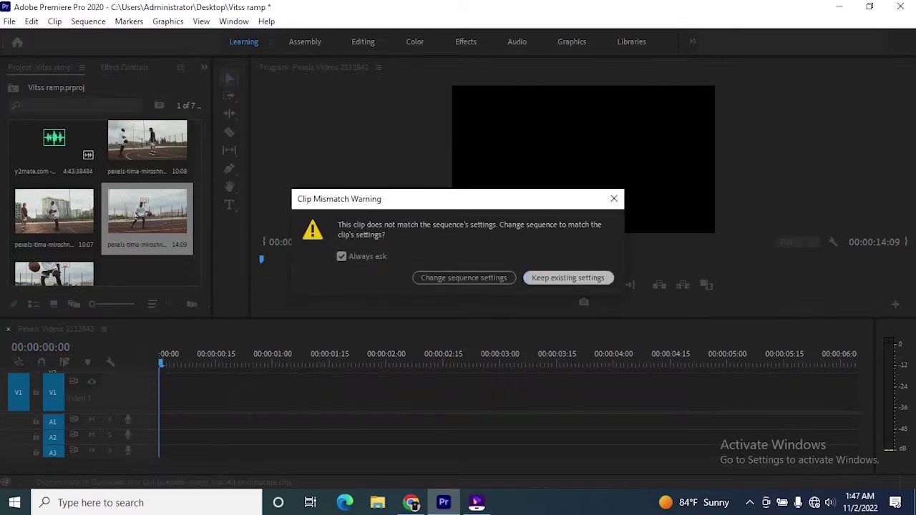
{"action": "key", "text": "Return"}
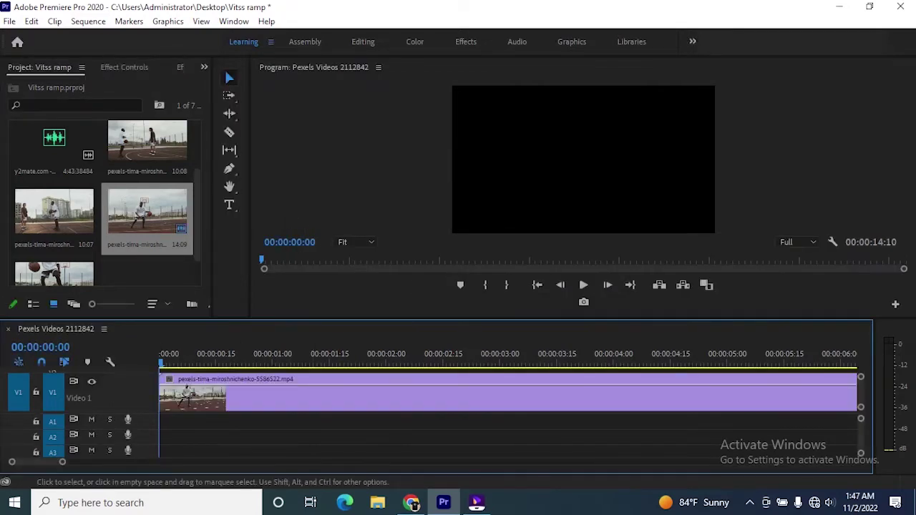
{"action": "key", "text": "minus"}
{"action": "key", "text": "minus"}
{"action": "key", "text": "minus"}
{"action": "key", "text": "minus"}
{"action": "left_click", "coordinate": [322, 397]}
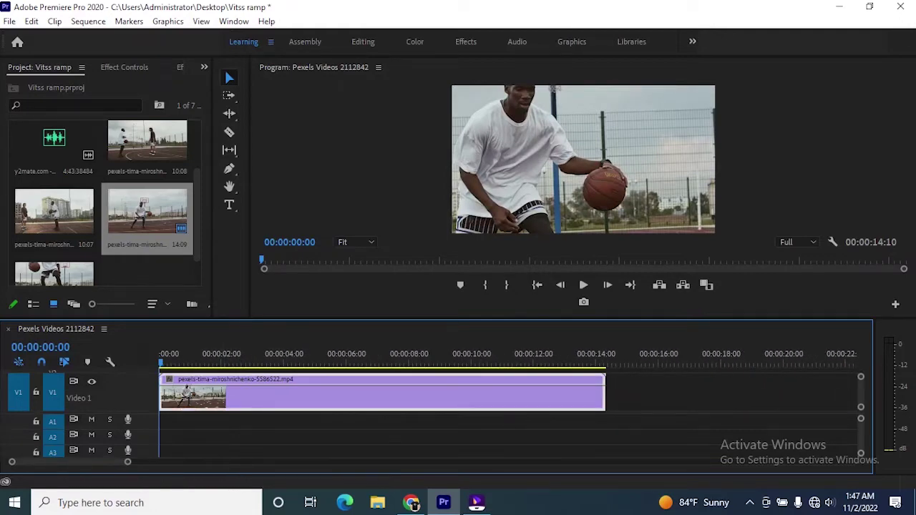
{"action": "key", "text": "shift+5"}
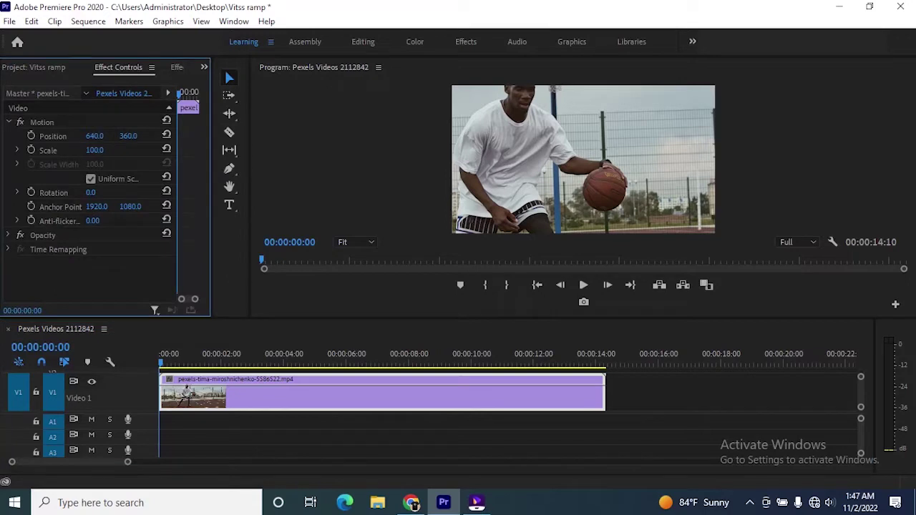
Try scrubbing the clip's Scale lower in Effect Controls, then undo the change.
{"action": "mouse_move", "coordinate": [93, 149]}
{"action": "left_mouse_down"}
{"action": "mouse_move", "coordinate": [60, 149]}
{"action": "mouse_move", "coordinate": [78, 149]}
{"action": "left_mouse_up"}
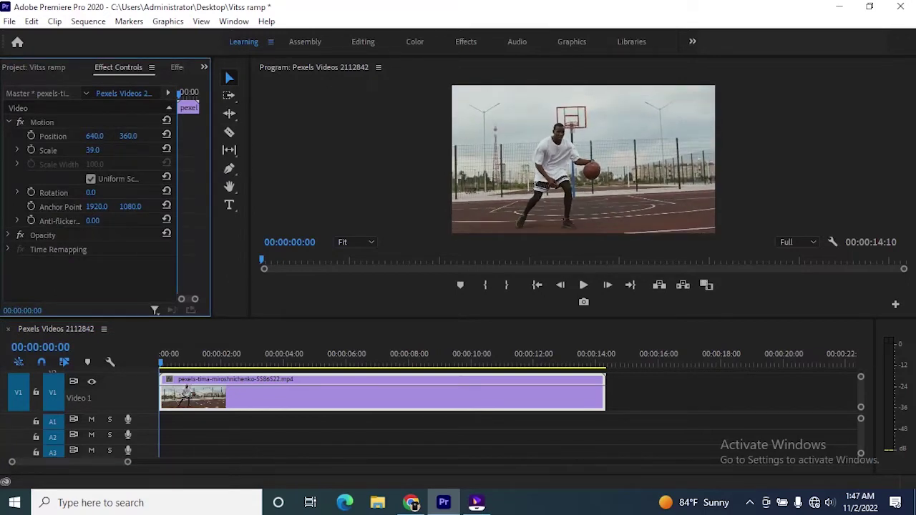
{"action": "key", "text": "shift+3"}
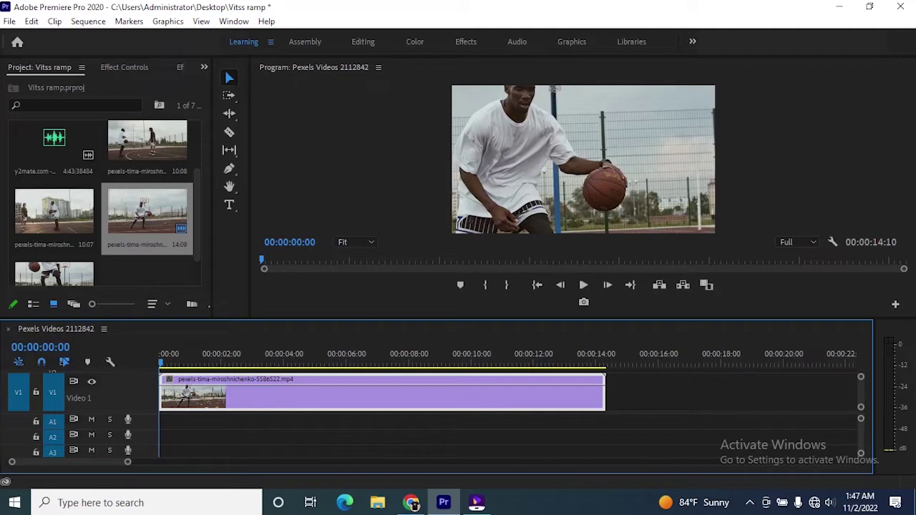
{"action": "key", "text": "shift+5"}
{"action": "mouse_move", "coordinate": [92, 150]}
{"action": "left_mouse_down"}
{"action": "mouse_move", "coordinate": [59, 149]}
{"action": "mouse_move", "coordinate": [86, 149]}
{"action": "left_mouse_up"}
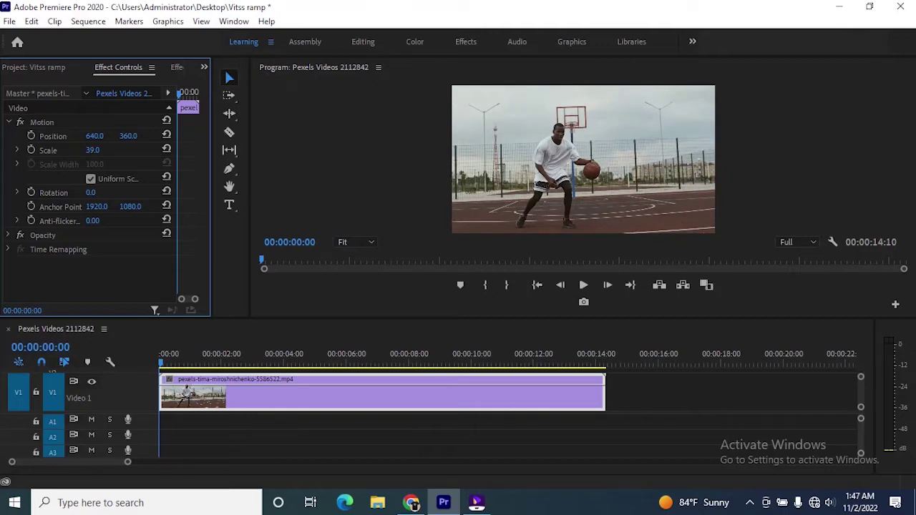
{"action": "key", "text": "shift+3"}
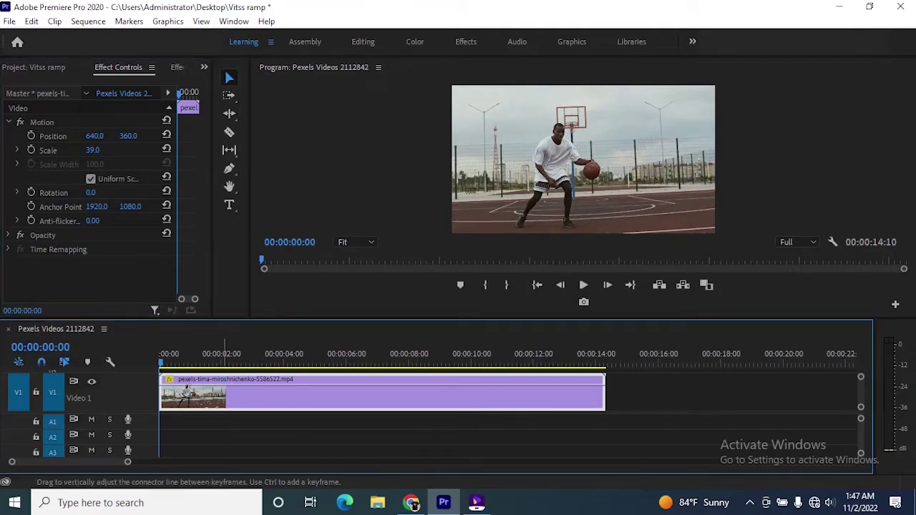
{"action": "key", "text": "ctrl+z"}
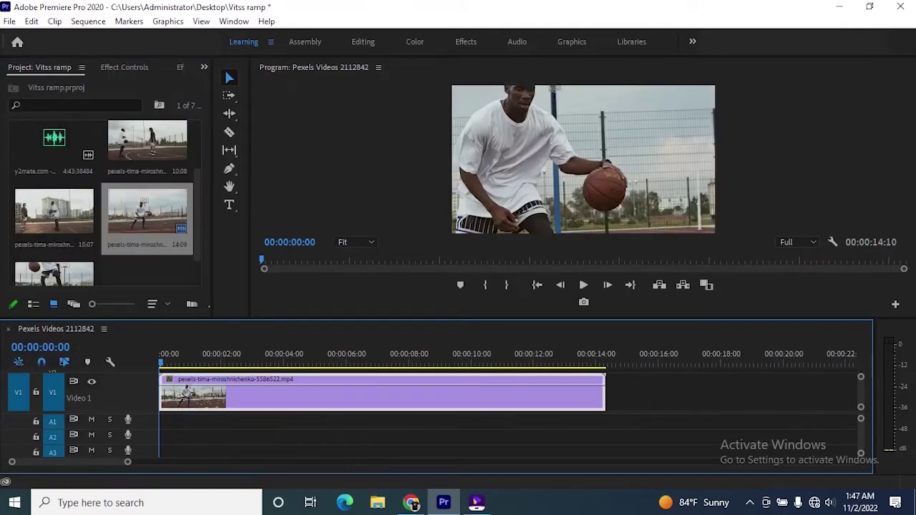
{"action": "key", "text": "shift+5"}
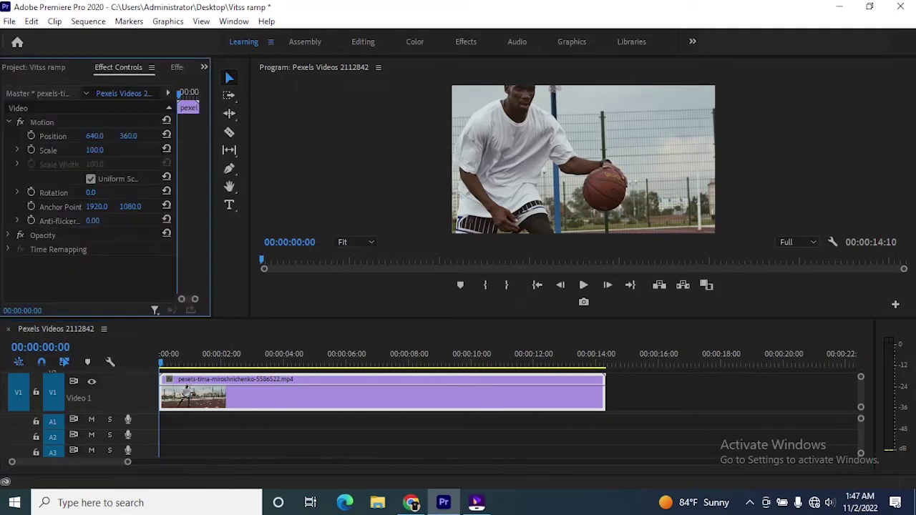
Enter Scale 45, then 39, so the whole court and hoop fit the frame.
{"action": "type", "text": "45"}
{"action": "key", "text": "Return"}
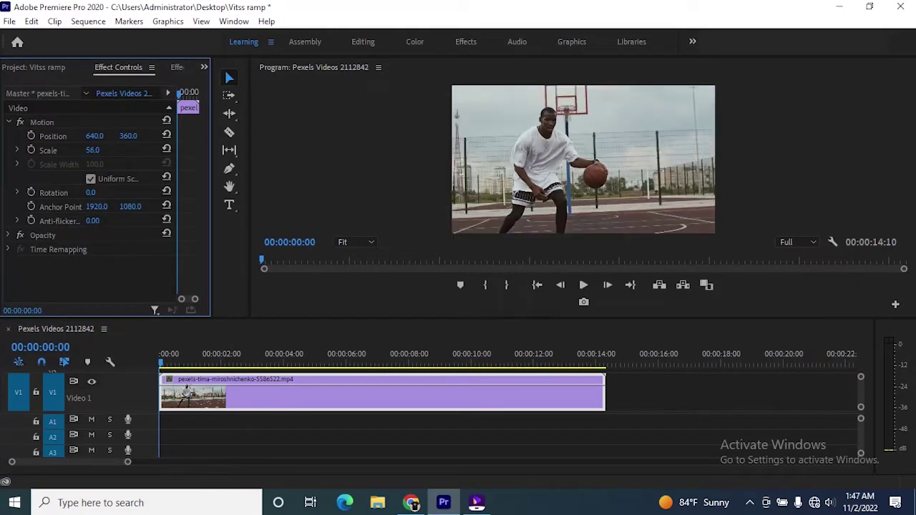
{"action": "type", "text": "39"}
{"action": "key", "text": "Return"}
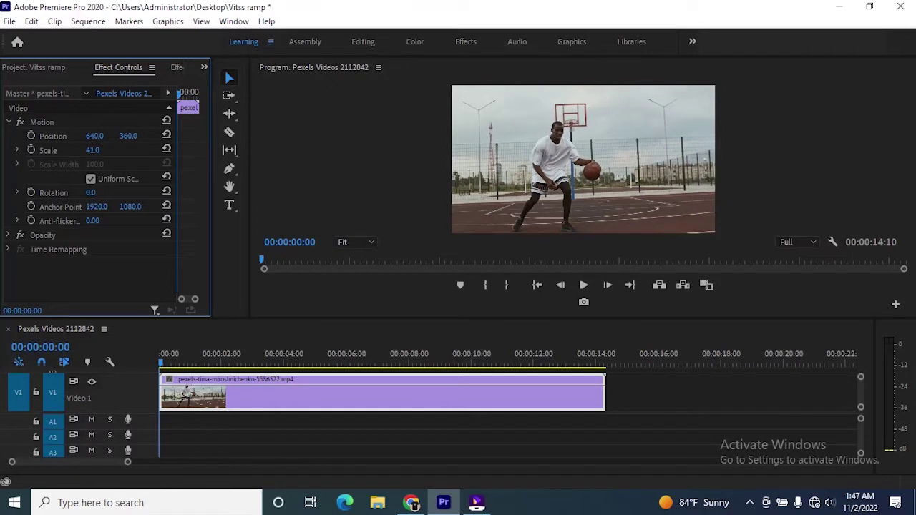
{"action": "key", "text": "shift+3"}
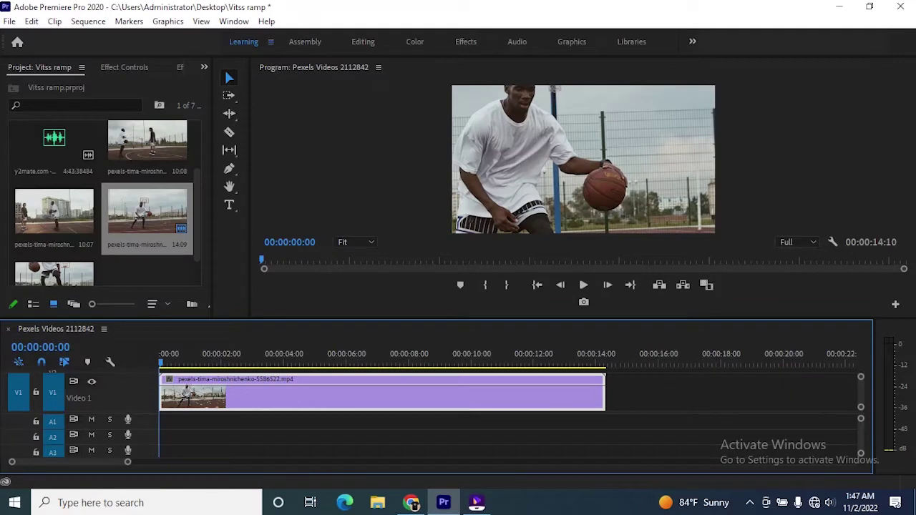
{"action": "key", "text": "shift+5"}
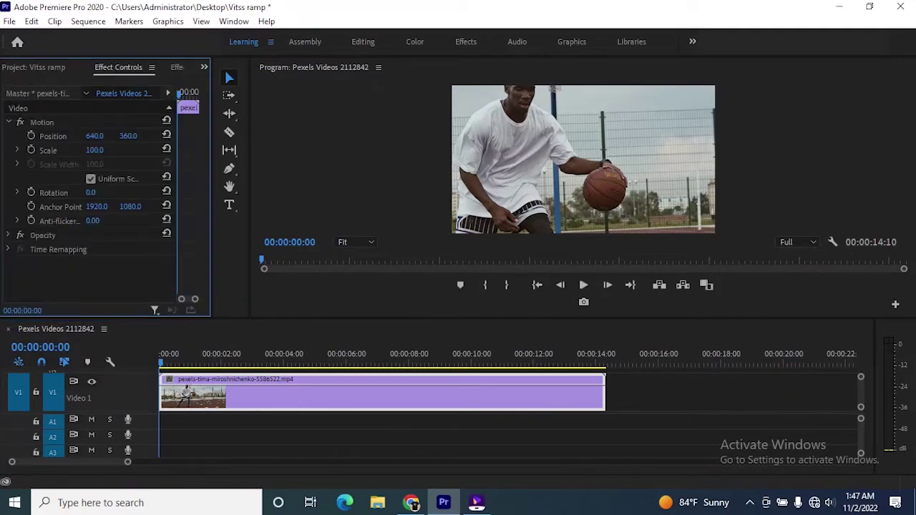
{"action": "mouse_move", "coordinate": [92, 149]}
{"action": "left_mouse_down"}
{"action": "mouse_move", "coordinate": [59, 150]}
{"action": "mouse_move", "coordinate": [78, 150]}
{"action": "left_mouse_up"}
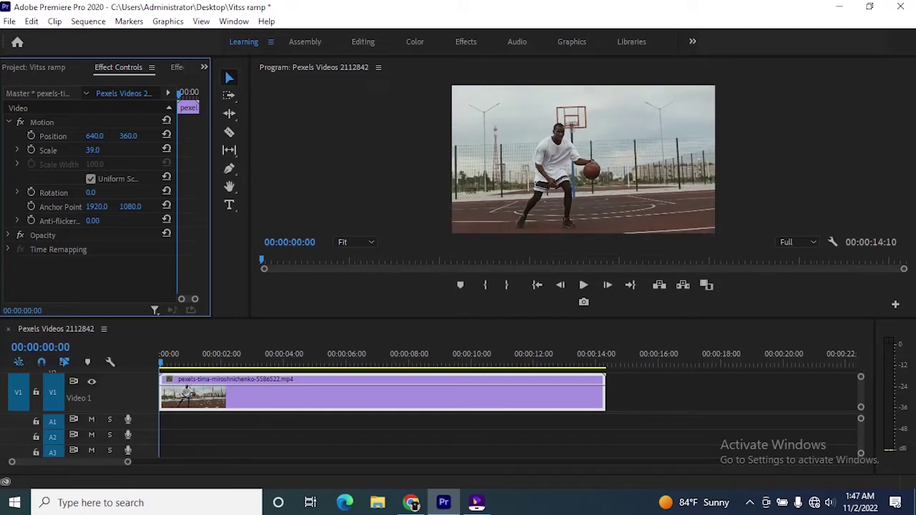
{"action": "left_click", "coordinate": [252, 342]}
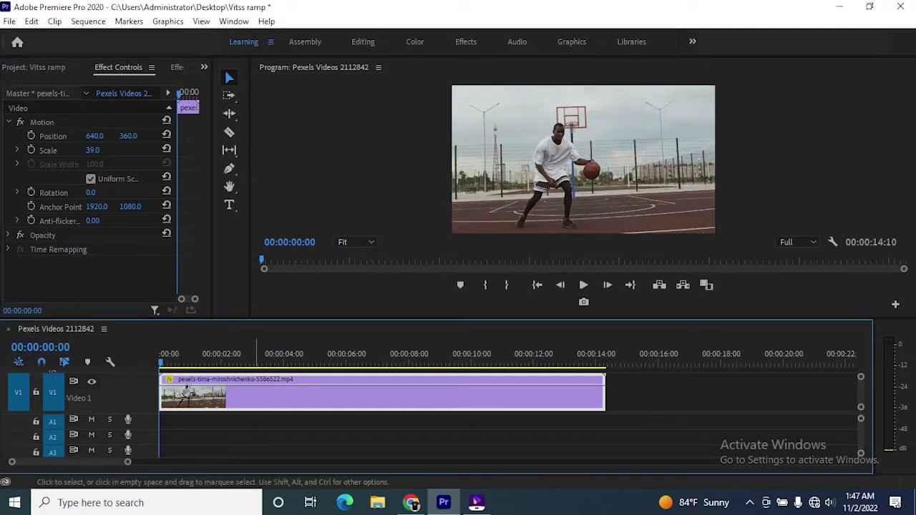
Keep the clip at 100% speed (00:00:14:10 long) in Speed/Duration and make Video 1 taller.
{"action": "right_click", "coordinate": [223, 394]}
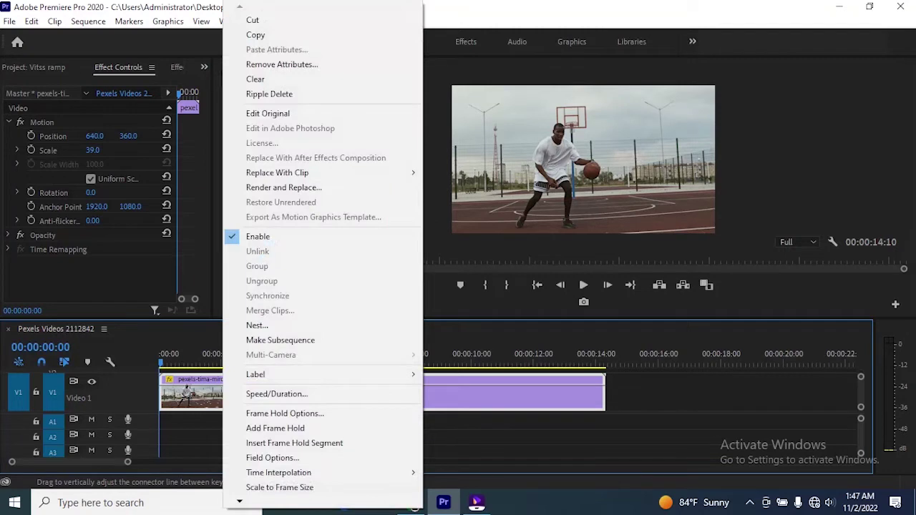
{"action": "left_click", "coordinate": [276, 394]}
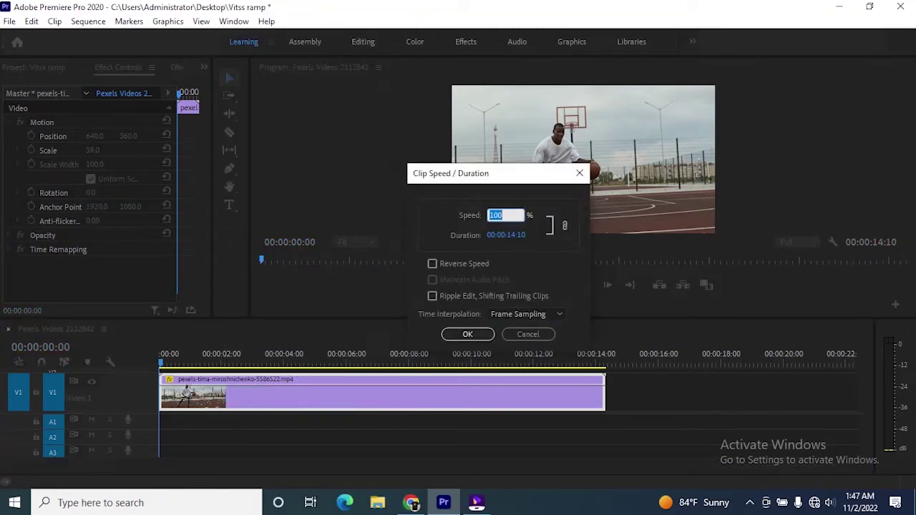
{"action": "key", "text": "Return"}
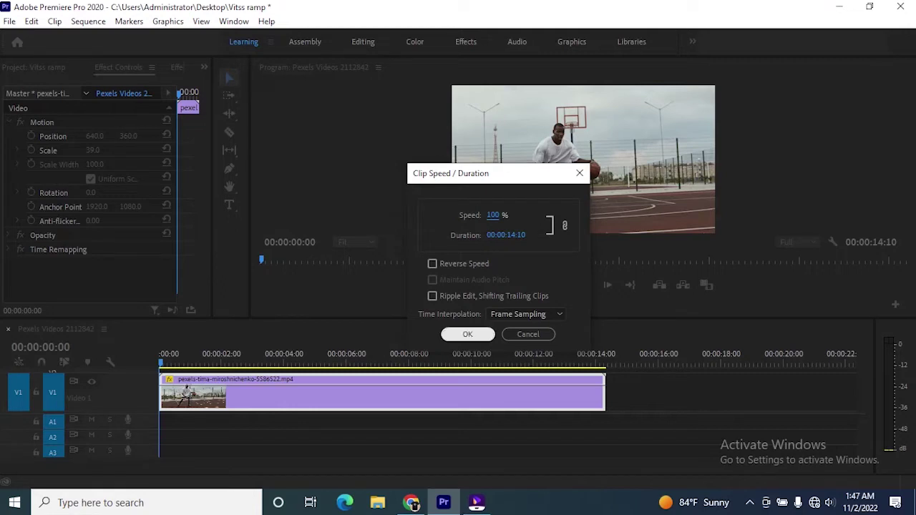
{"action": "left_click", "coordinate": [467, 334]}
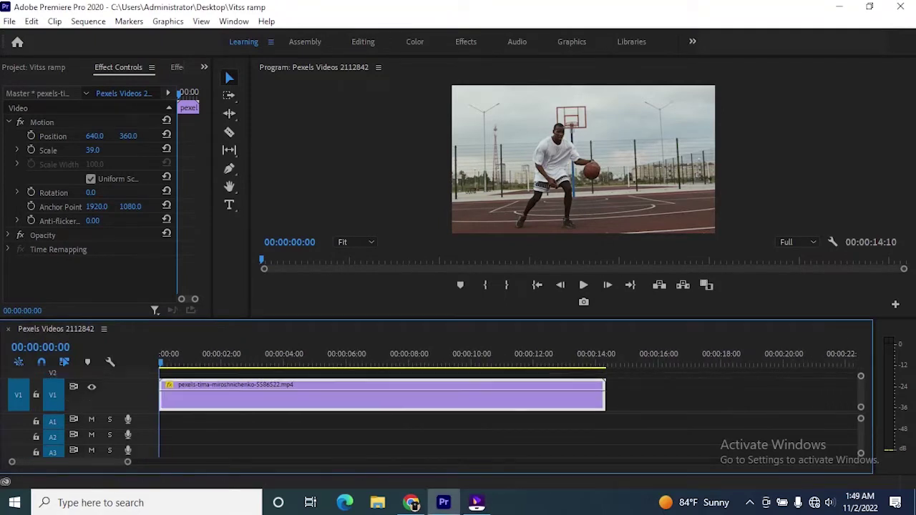
{"action": "key", "text": "ctrl+equal"}
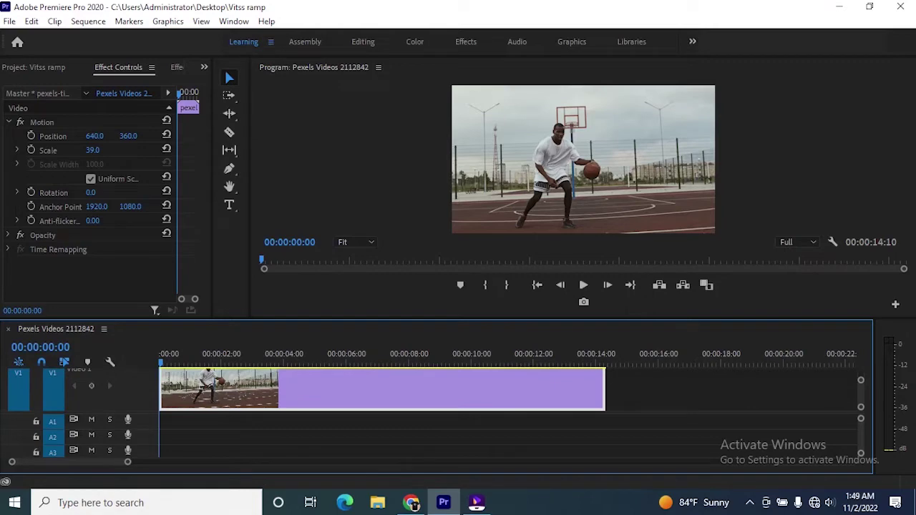
Show the clip's Time Remapping > Speed line and raise it to about 113%.
{"action": "left_click_drag", "start_coordinate": [458, 319], "coordinate": [458, 239]}
{"action": "right_click", "coordinate": [186, 315]}
{"action": "key", "text": "Escape"}
{"action": "right_click", "coordinate": [168, 309]}
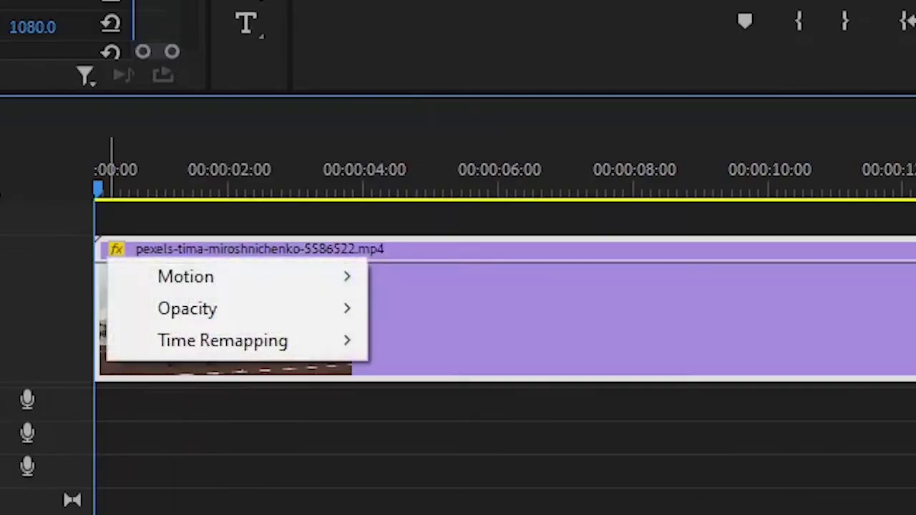
{"action": "mouse_move", "coordinate": [344, 341]}
{"action": "left_click", "coordinate": [446, 340]}
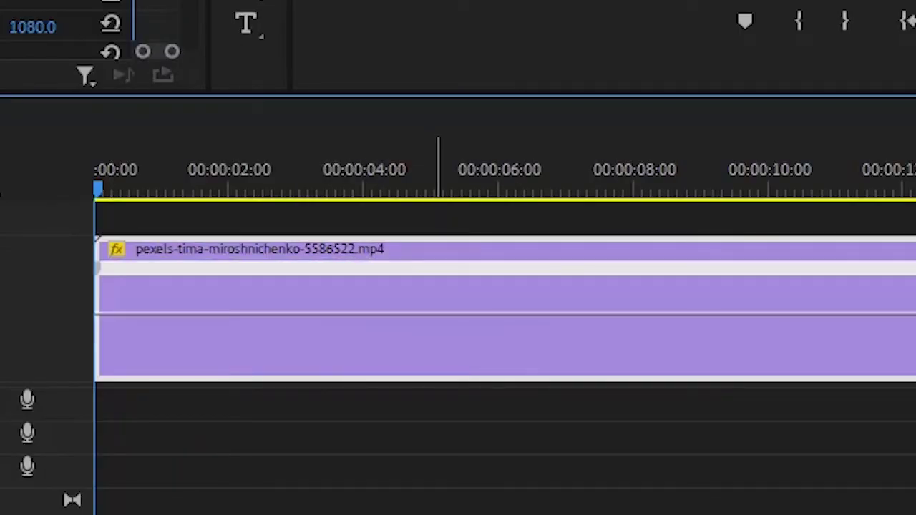
{"action": "left_click_drag", "start_coordinate": [396, 313], "coordinate": [402, 307]}
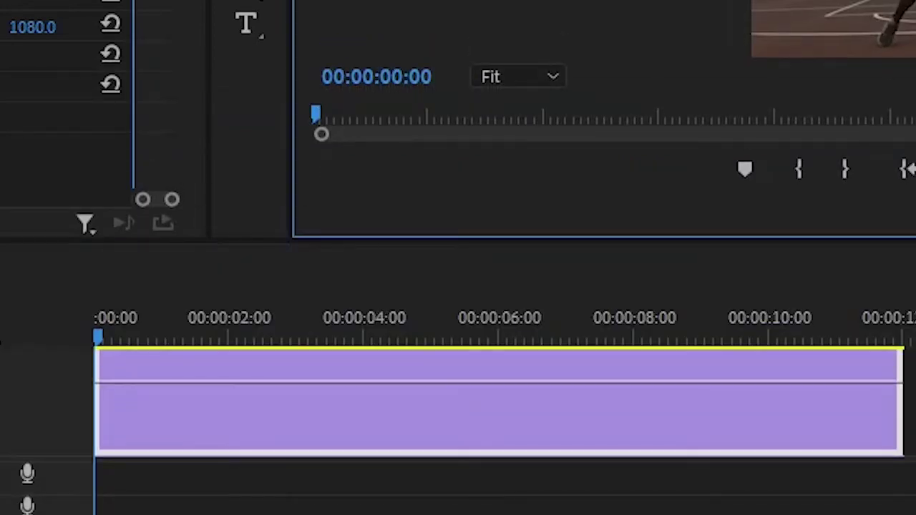
Play back the sped-up clip, lower its speed slightly, and make Video 1 taller.
{"action": "key", "text": "space"}
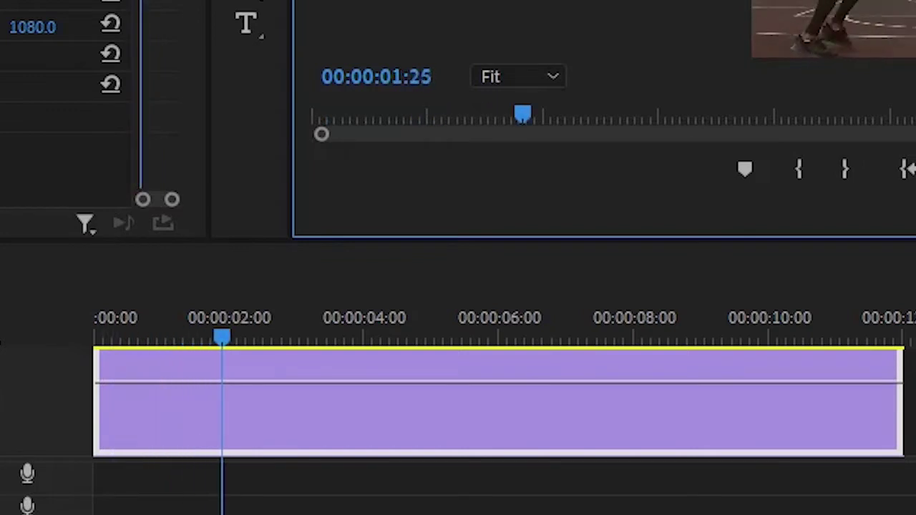
{"action": "key", "text": "shift+3"}
{"action": "key", "text": "ctrl+="}
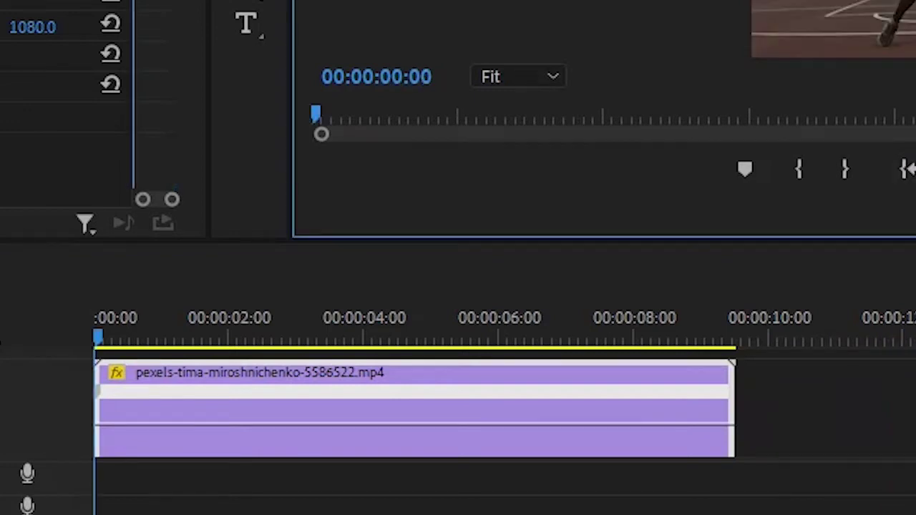
{"action": "key", "text": "space"}
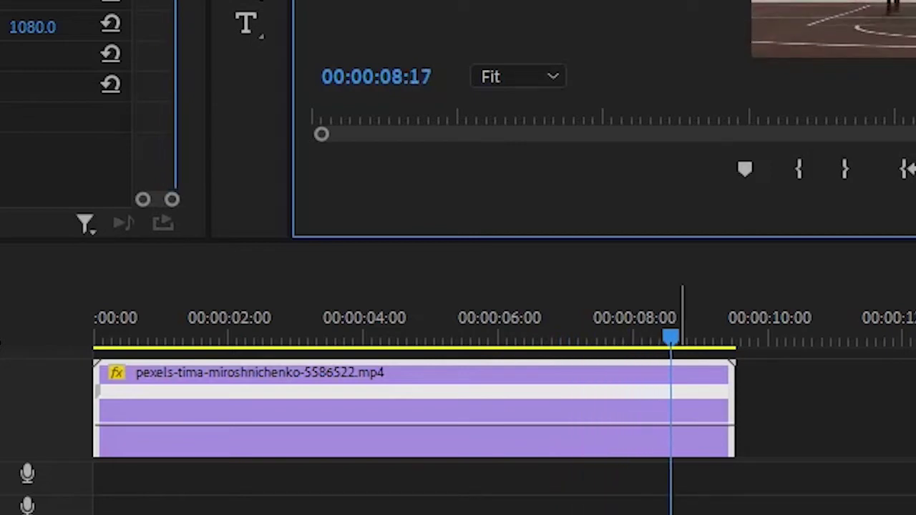
{"action": "left_click_drag", "start_coordinate": [681, 424], "coordinate": [678, 432]}
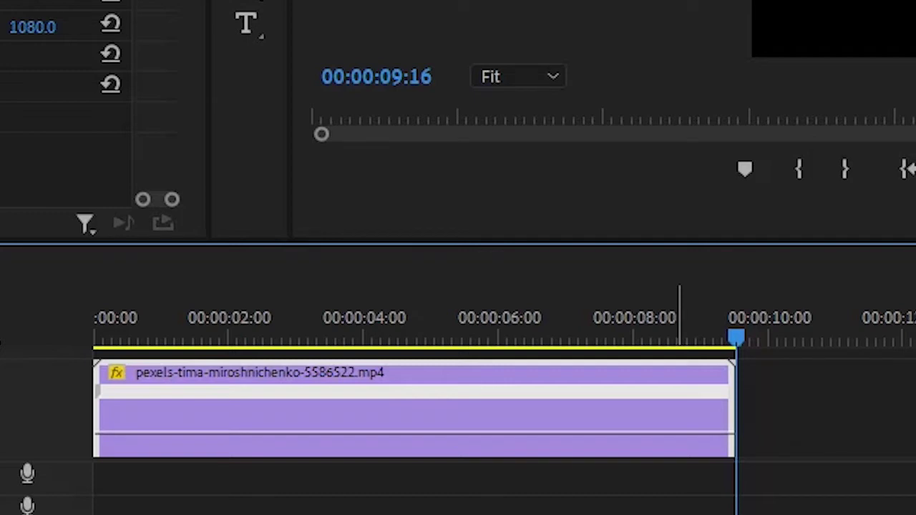
{"action": "left_click", "coordinate": [906, 168]}
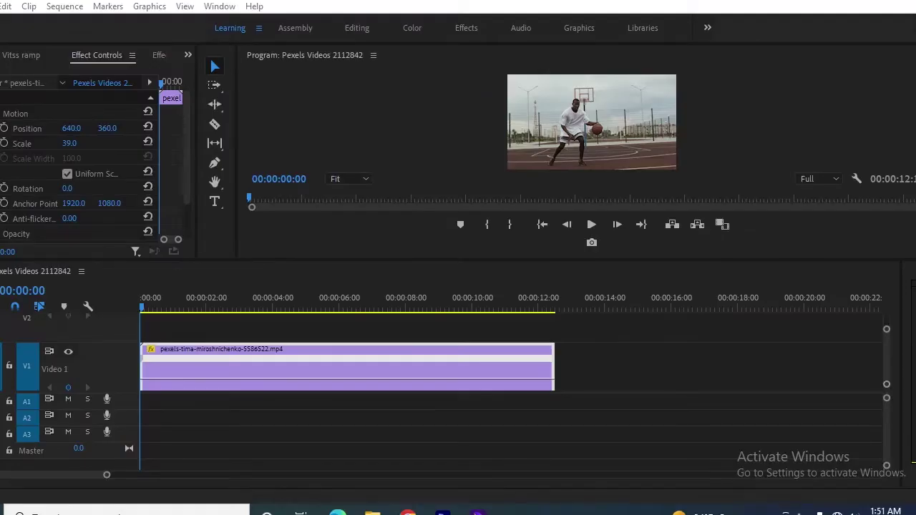
{"action": "left_click_drag", "start_coordinate": [71, 342], "coordinate": [71, 320]}
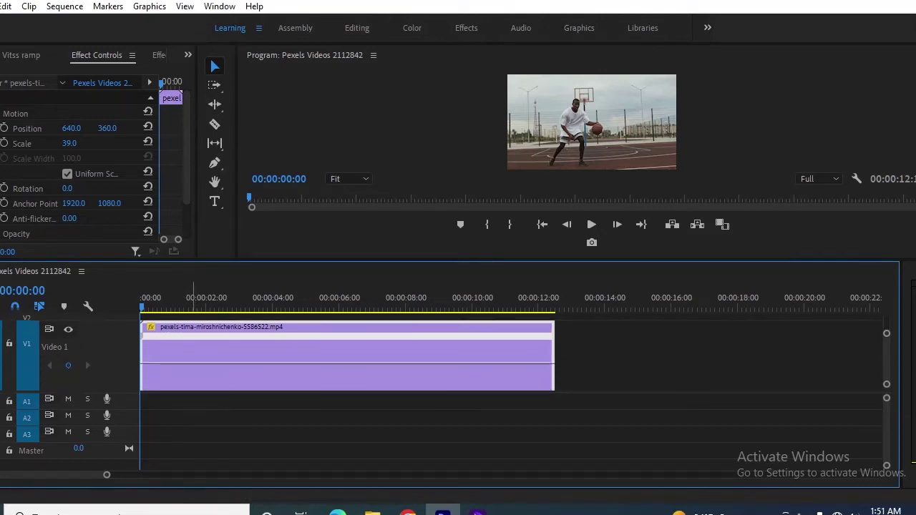
Mark an In point near 00:00:01:09 and an Out point at 00:00:03:02 for the speed-up.
{"action": "left_click", "coordinate": [187, 303]}
{"action": "key", "text": "Left"}
{"action": "key", "text": "Left"}
{"action": "key", "text": "Left"}
{"action": "key", "text": "Left"}
{"action": "key", "text": "Left"}
{"action": "key", "text": "Left"}
{"action": "key", "text": "Left"}
{"action": "key", "text": "Left"}
{"action": "key", "text": "Left"}
{"action": "key", "text": "Left"}
{"action": "key", "text": "Left"}
{"action": "key", "text": "Left"}
{"action": "key", "text": "Left"}
{"action": "key", "text": "Left"}
{"action": "key", "text": "Right"}
{"action": "key", "text": "Right"}
{"action": "key", "text": "Right"}
{"action": "key", "text": "Right"}
{"action": "key", "text": "Right"}
{"action": "key", "text": "Right"}
{"action": "key", "text": "Right"}
{"action": "key", "text": "Right"}
{"action": "key", "text": "Right"}
{"action": "key", "text": "Right"}
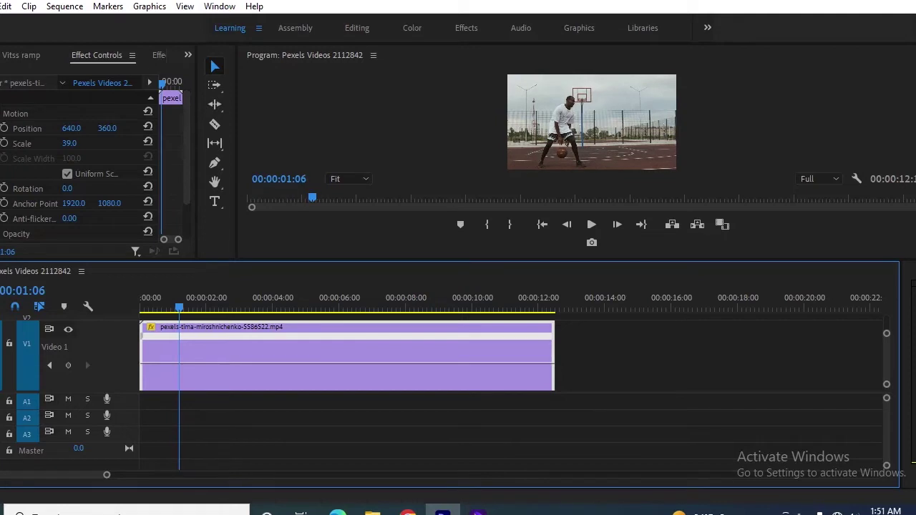
{"action": "key", "text": "Right"}
{"action": "key", "text": "Right"}
{"action": "key", "text": "Right"}
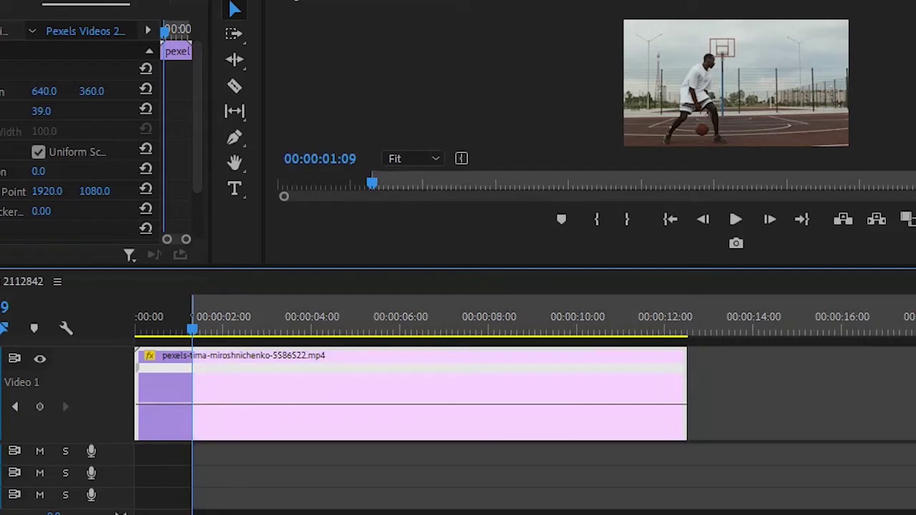
{"action": "mouse_move", "coordinate": [248, 328]}
{"action": "left_mouse_down"}
{"action": "mouse_move", "coordinate": [228, 328]}
{"action": "mouse_move", "coordinate": [270, 328]}
{"action": "left_mouse_up"}
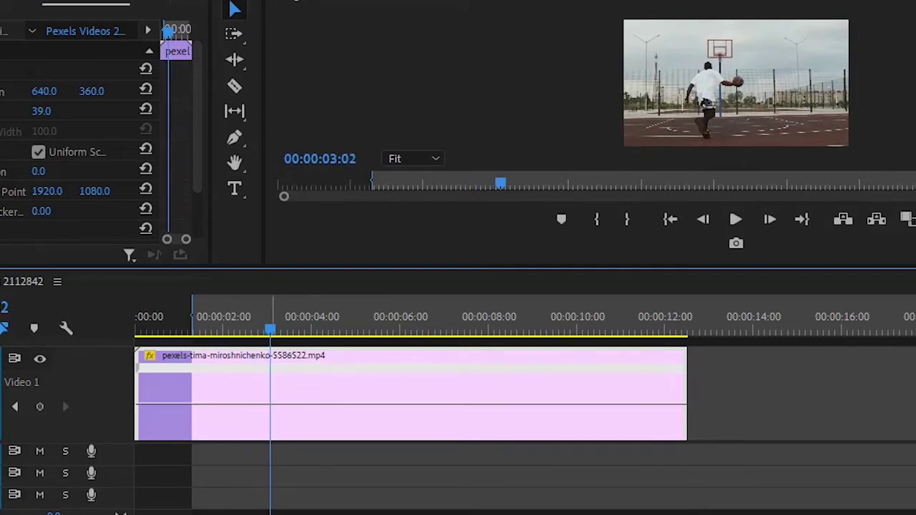
{"action": "key", "text": "o"}
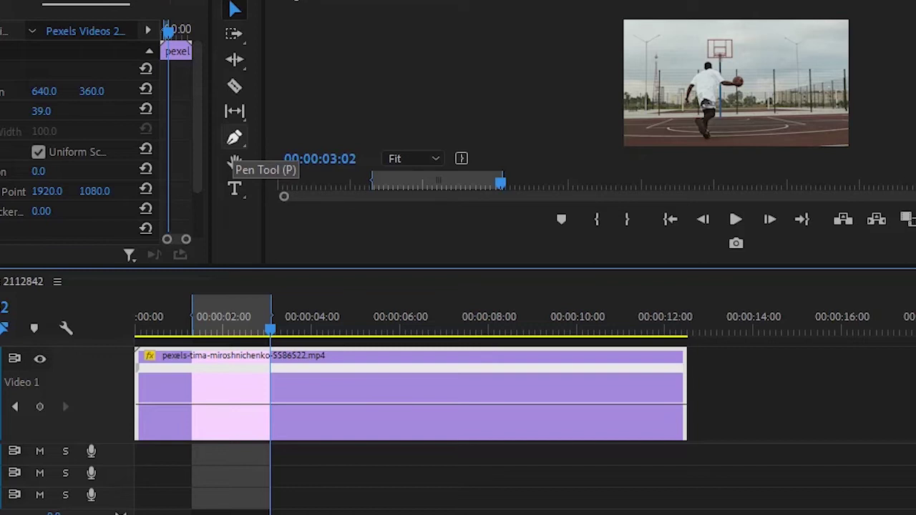
{"action": "left_click", "coordinate": [234, 137]}
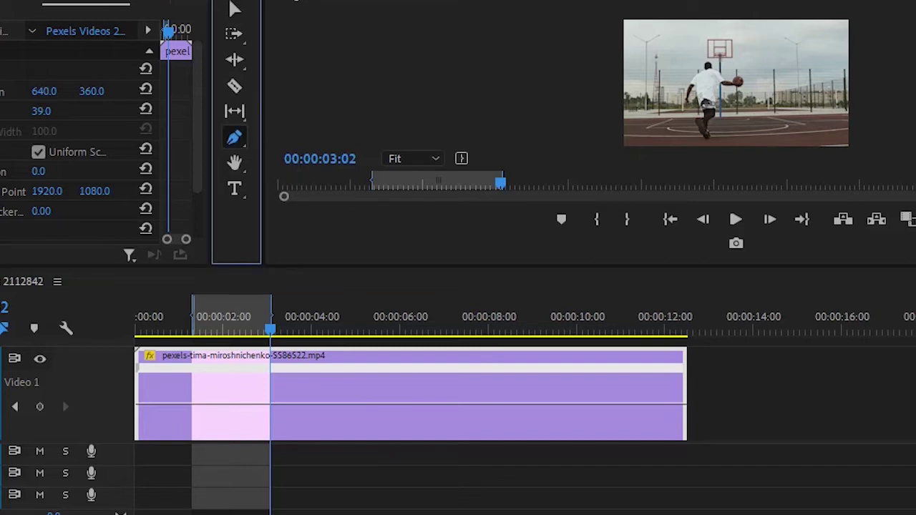
Add speed keyframes at the range's start and end and raise the speed between them.
{"action": "left_click", "coordinate": [190, 367]}
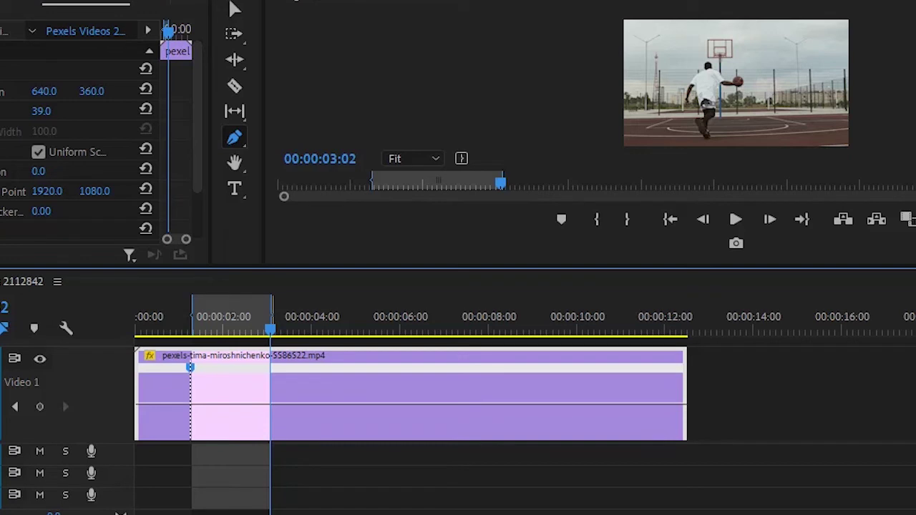
{"action": "left_click", "coordinate": [268, 367]}
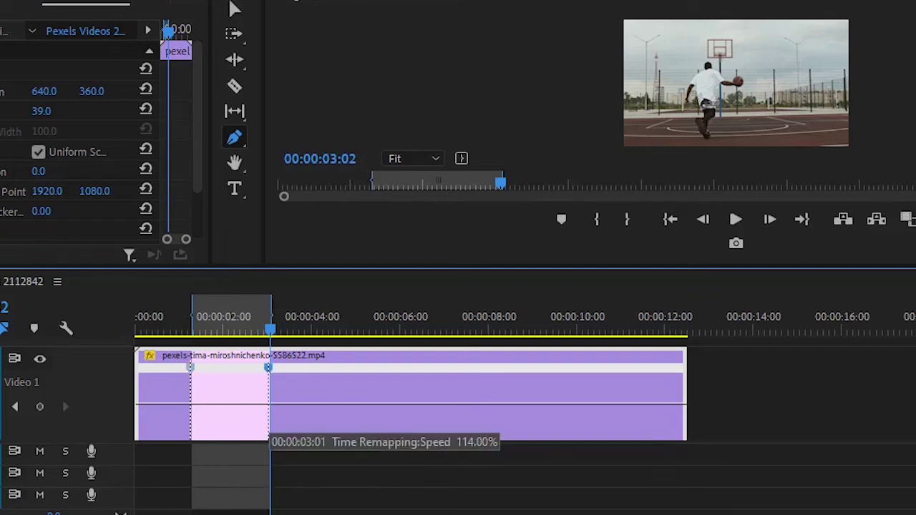
{"action": "key", "text": "v"}
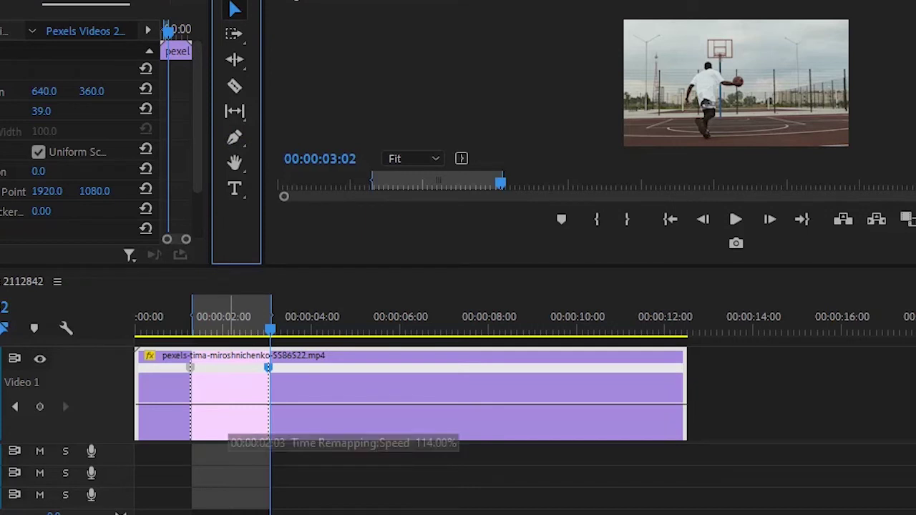
{"action": "left_click_drag", "start_coordinate": [268, 367], "coordinate": [230, 367]}
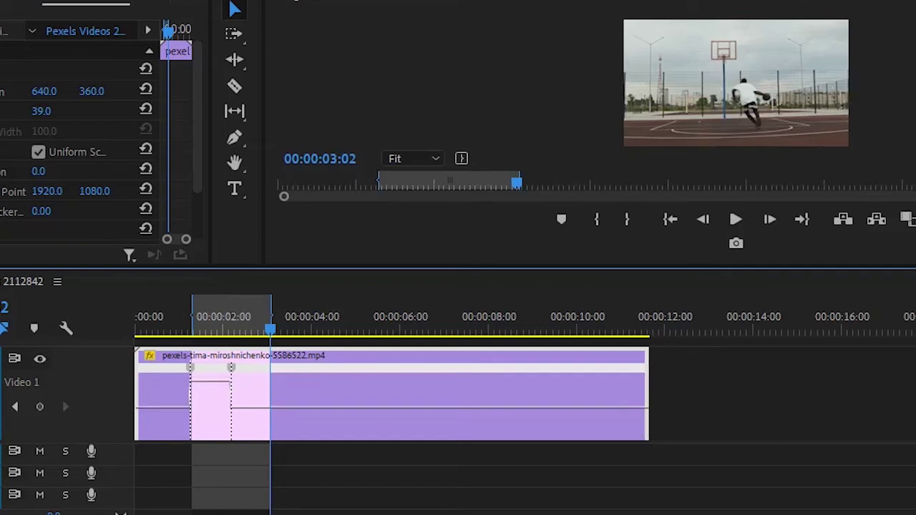
{"action": "left_click", "coordinate": [194, 319]}
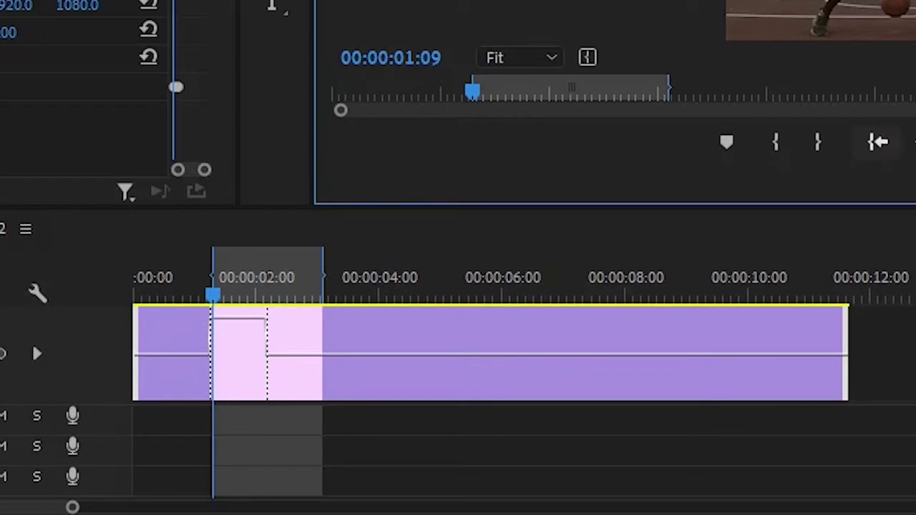
{"action": "key", "text": "space"}
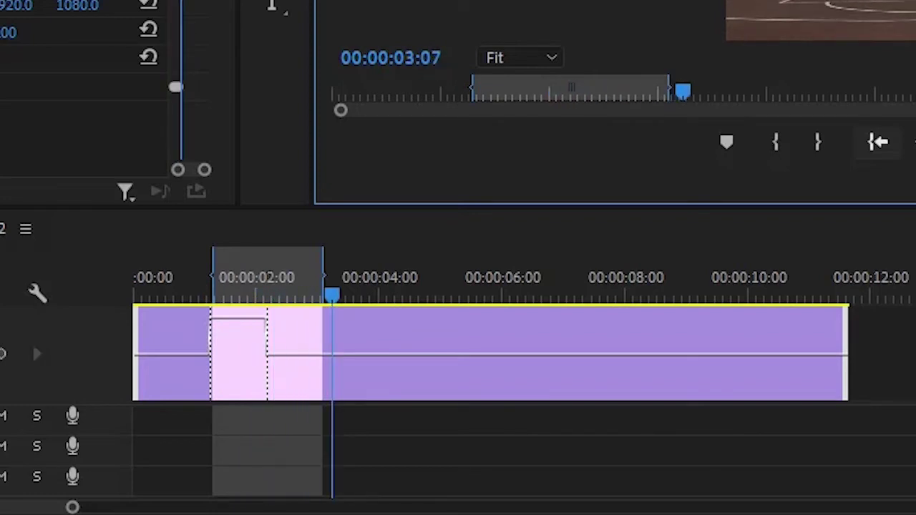
{"action": "left_click", "coordinate": [878, 142]}
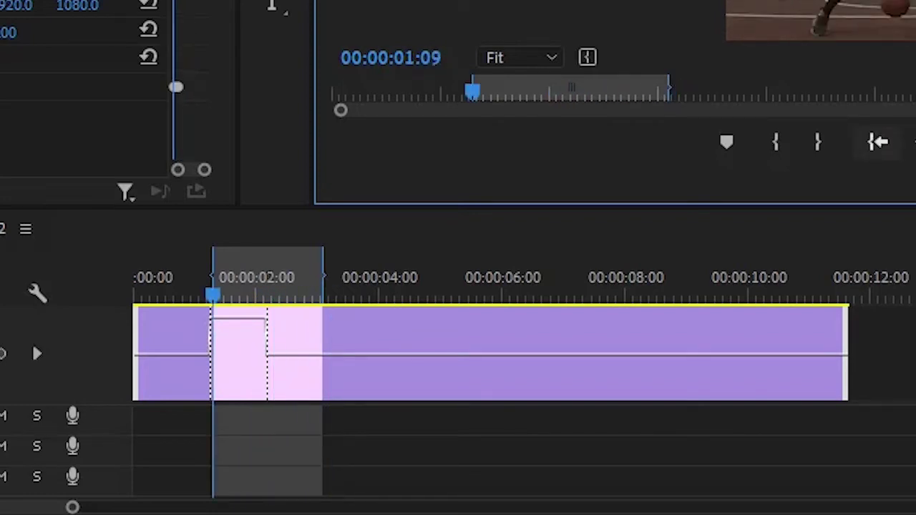
{"action": "key", "text": "space"}
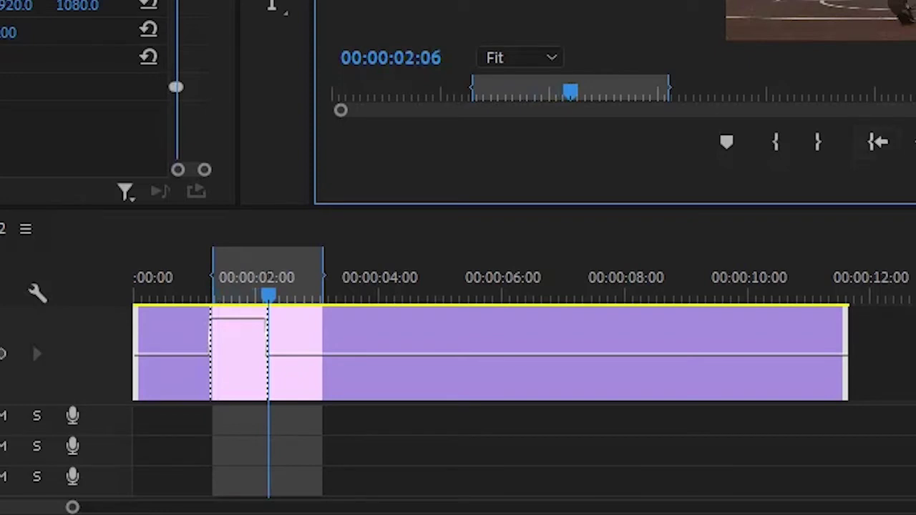
{"action": "left_click", "coordinate": [877, 141]}
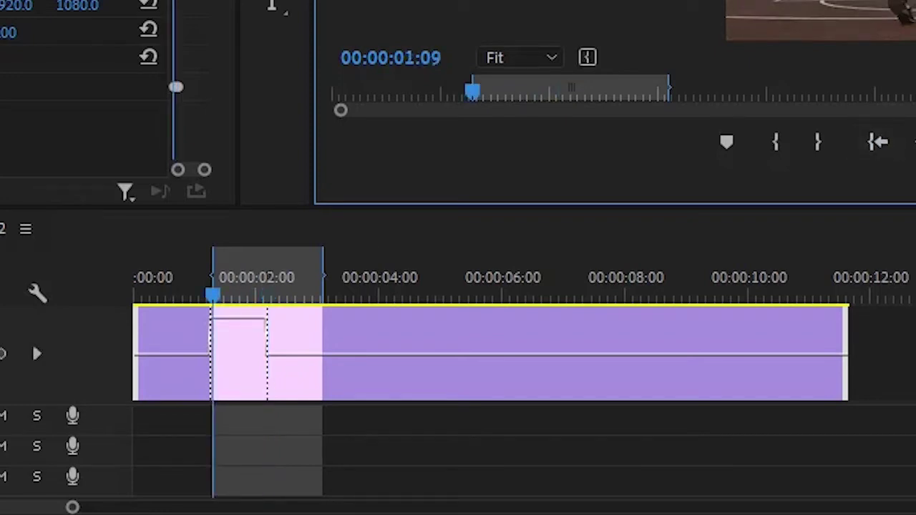
{"action": "key", "text": "j"}
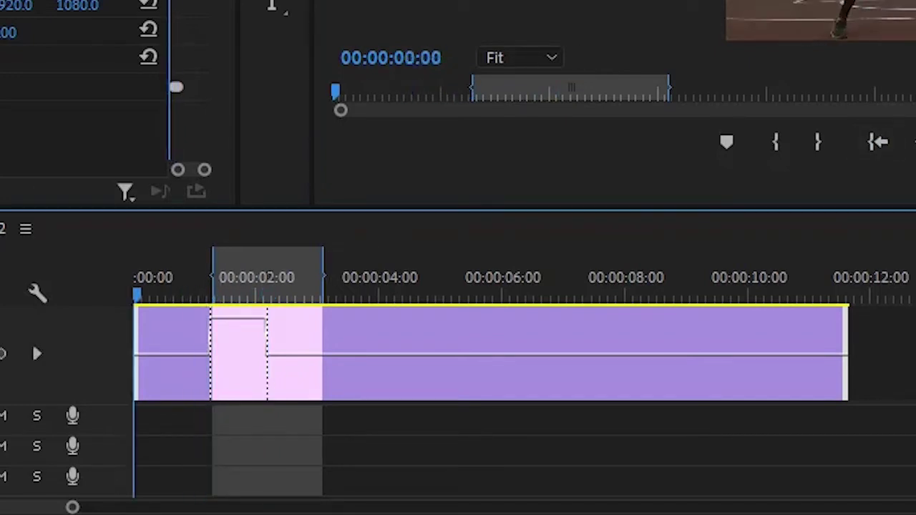
{"action": "key", "text": "l"}
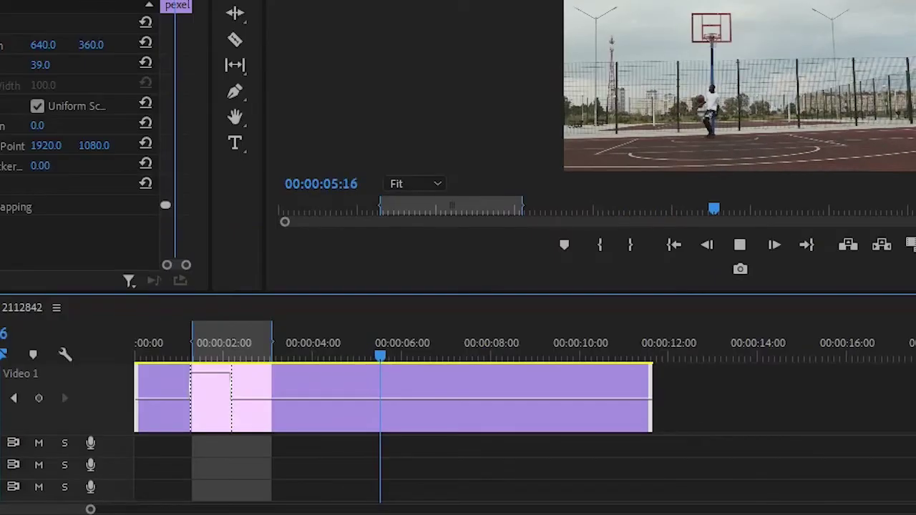
{"action": "left_click", "coordinate": [674, 245]}
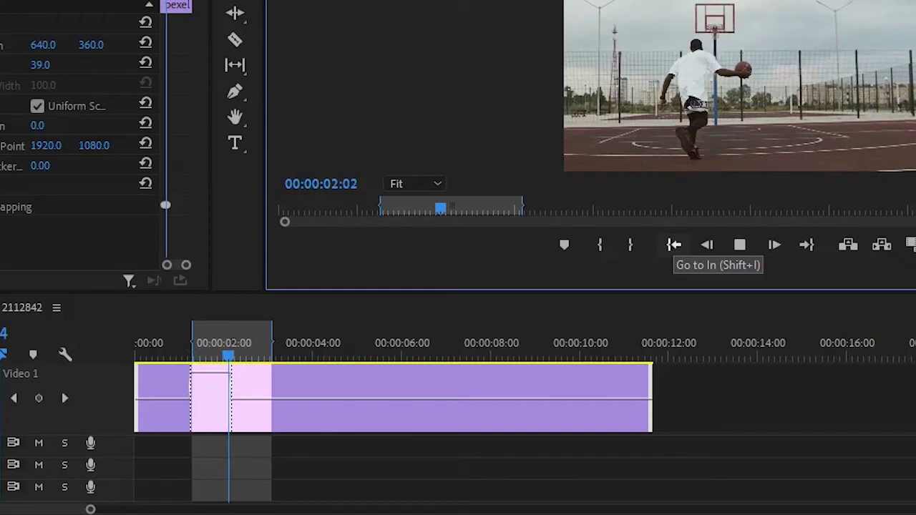
{"action": "key", "text": "space"}
{"action": "left_click", "coordinate": [674, 245]}
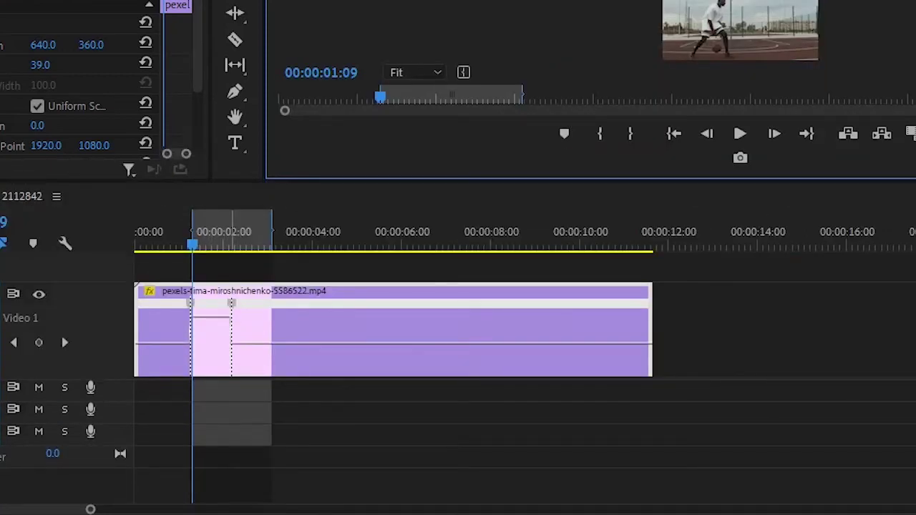
{"action": "left_click", "coordinate": [191, 303]}
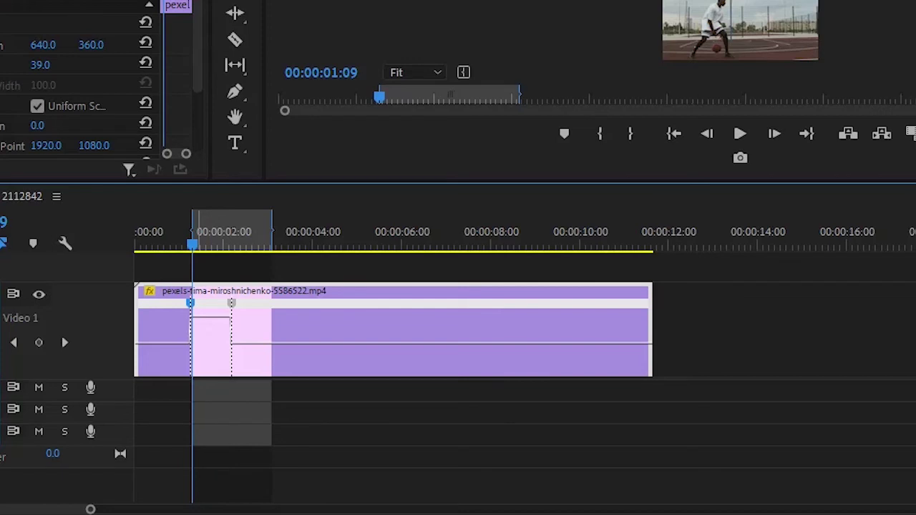
Split the speed keyframe into a ramp toward the 167.50% section and begin curving it.
{"action": "left_click_drag", "start_coordinate": [191, 302], "coordinate": [214, 303]}
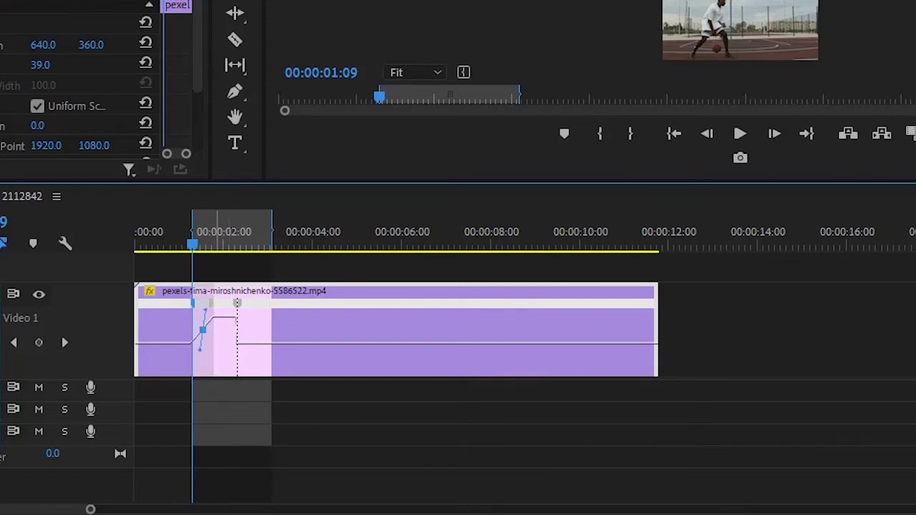
{"action": "left_click_drag", "start_coordinate": [192, 302], "coordinate": [211, 302]}
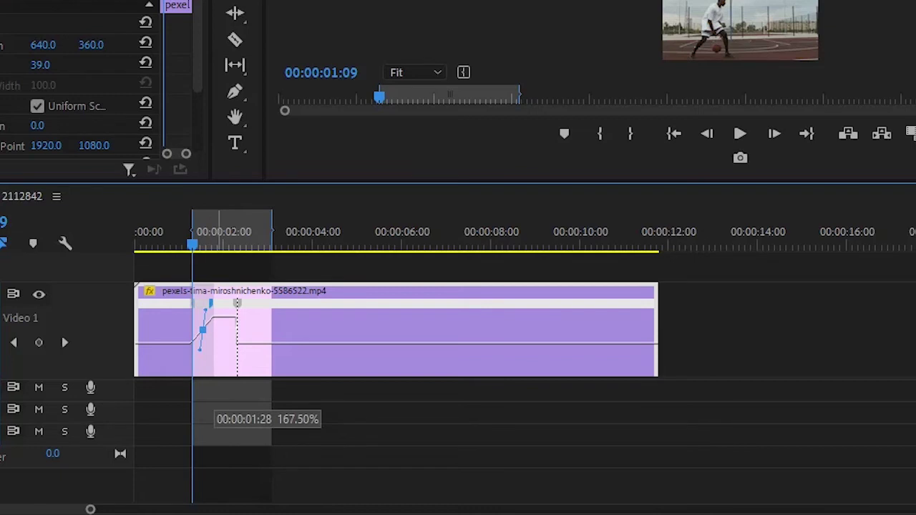
{"action": "left_click_drag", "start_coordinate": [236, 303], "coordinate": [243, 302]}
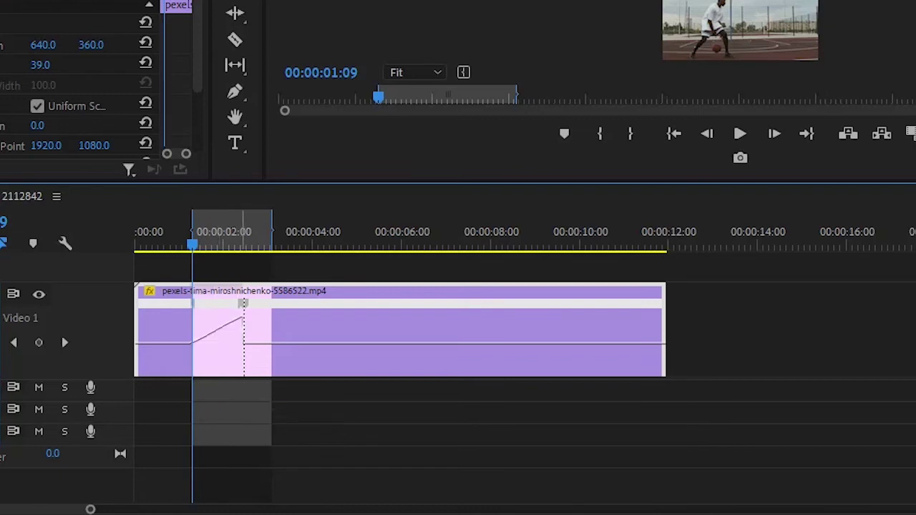
{"action": "left_click_drag", "start_coordinate": [243, 303], "coordinate": [252, 302]}
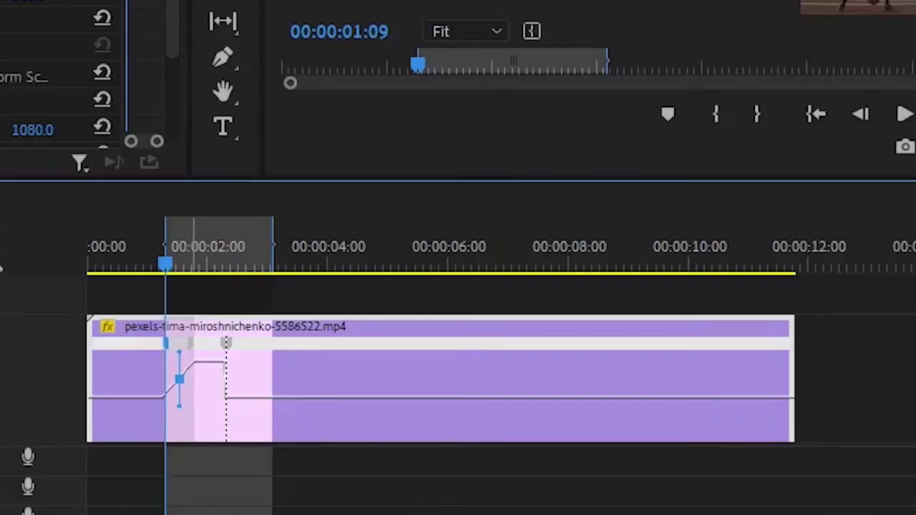
{"action": "left_click_drag", "start_coordinate": [179, 351], "coordinate": [183, 354]}
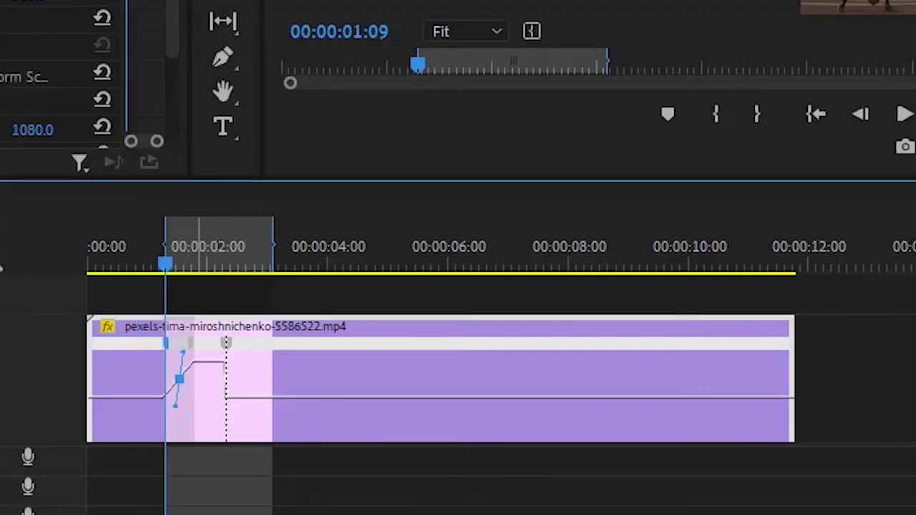
Lengthen the speed transition and tilt its Bezier curve into a smoother ease.
{"action": "left_click_drag", "start_coordinate": [190, 343], "coordinate": [192, 343]}
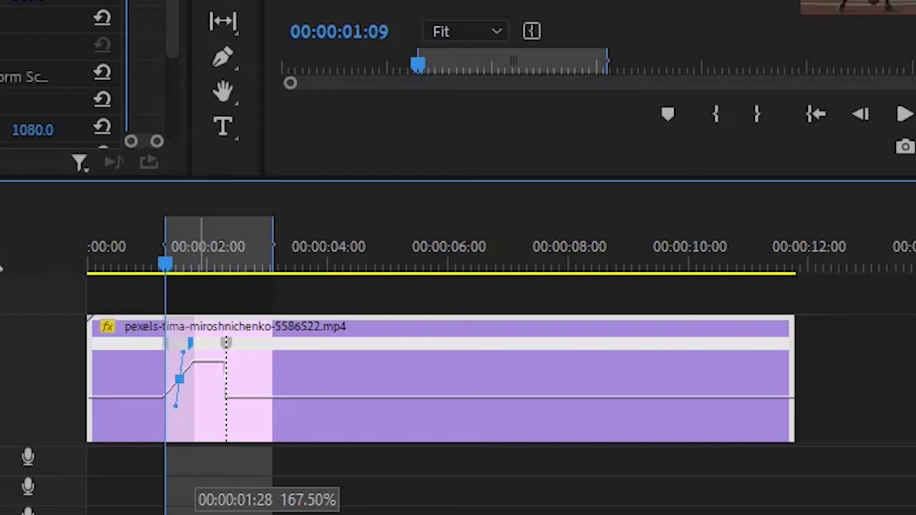
{"action": "left_click_drag", "start_coordinate": [225, 344], "coordinate": [250, 344]}
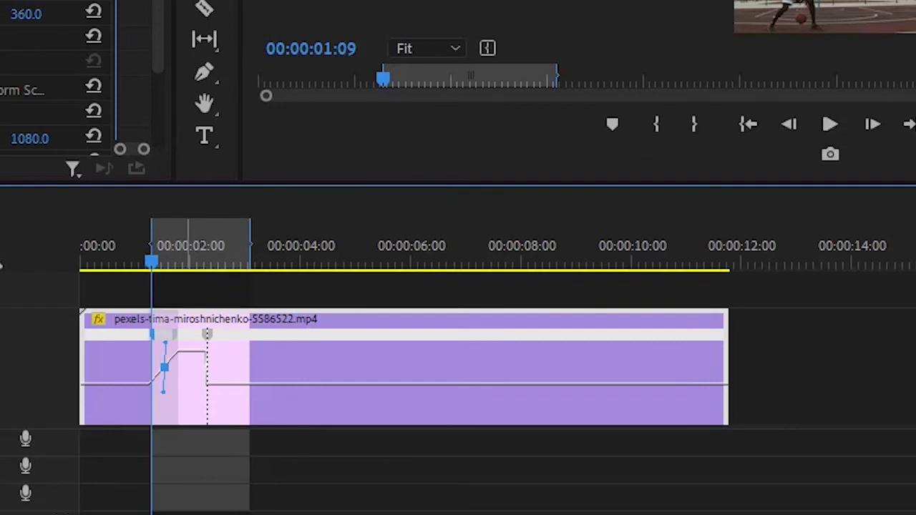
{"action": "left_click_drag", "start_coordinate": [163, 344], "coordinate": [176, 334]}
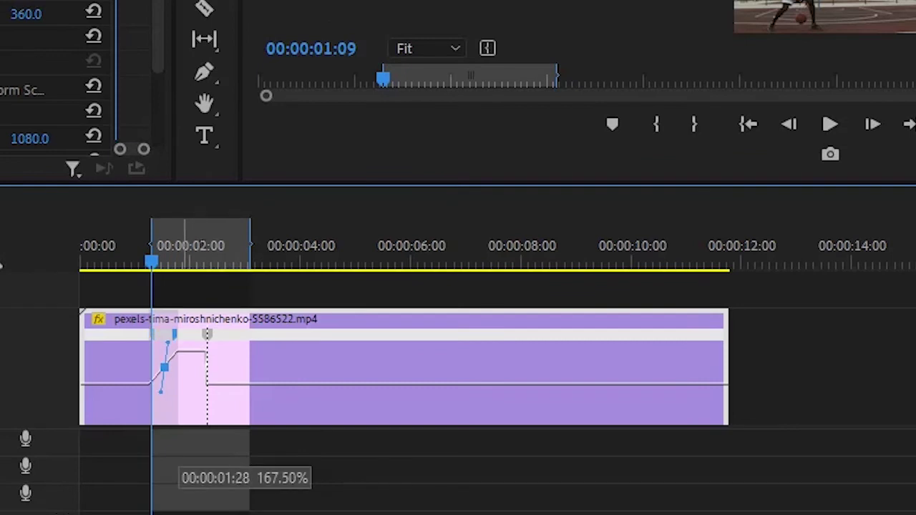
{"action": "left_click_drag", "start_coordinate": [207, 334], "coordinate": [214, 334]}
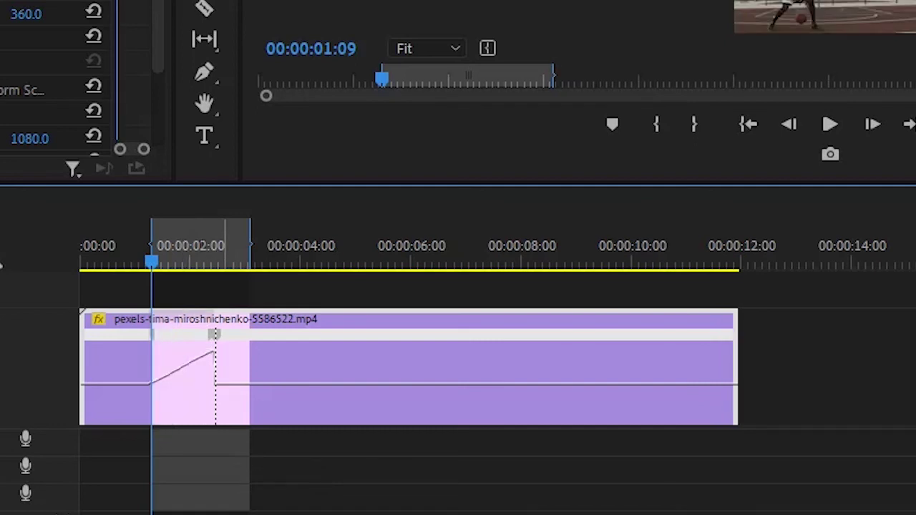
{"action": "left_click_drag", "start_coordinate": [228, 385], "coordinate": [229, 372]}
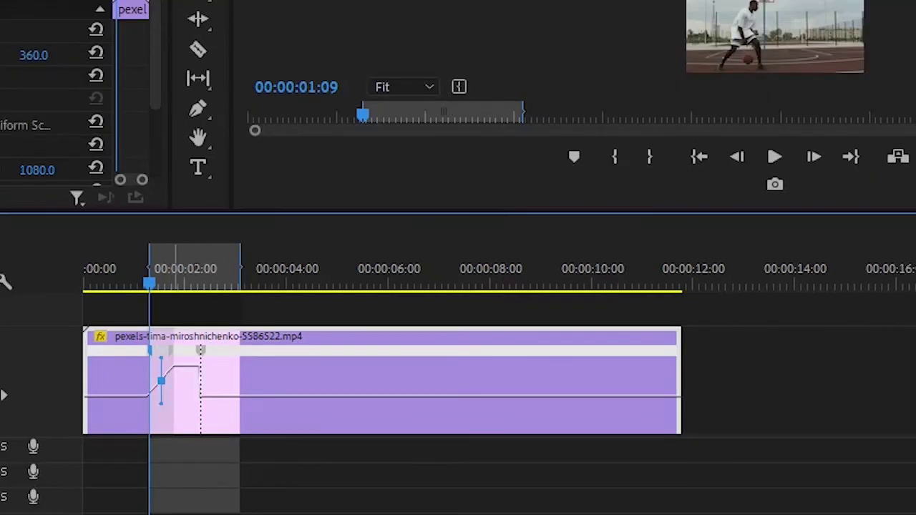
{"action": "left_click_drag", "start_coordinate": [161, 404], "coordinate": [157, 403]}
Refine the ramp's width and curvature into the 167.50% section, settling the final eased shape.
{"action": "left_click_drag", "start_coordinate": [165, 349], "coordinate": [170, 350]}
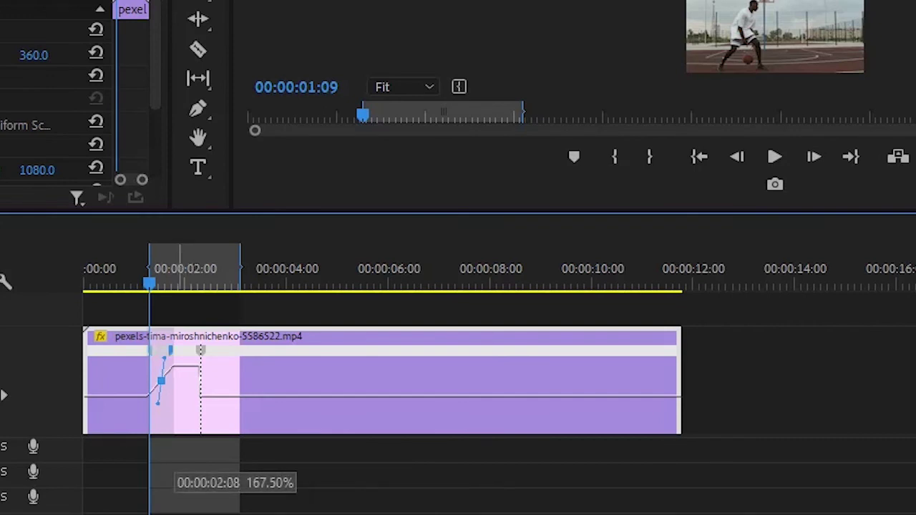
{"action": "left_click_drag", "start_coordinate": [200, 350], "coordinate": [215, 350]}
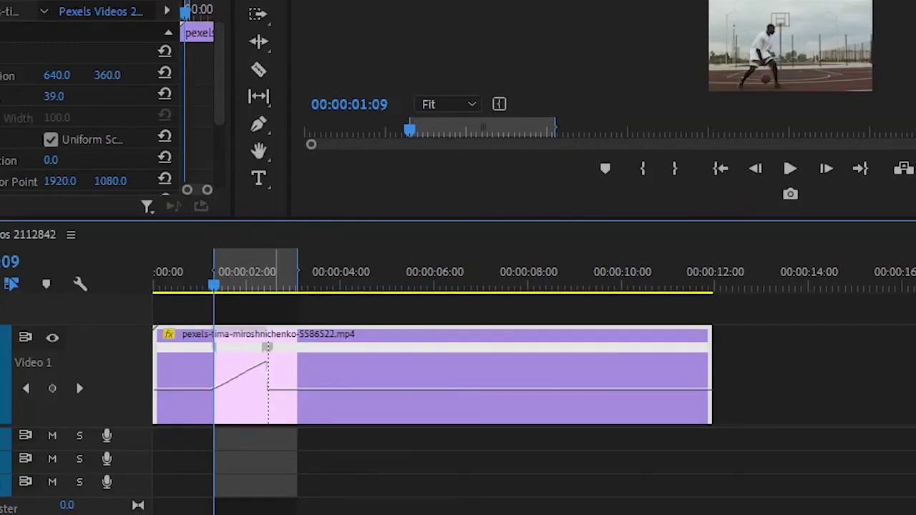
{"action": "left_click_drag", "start_coordinate": [267, 347], "coordinate": [272, 347]}
{"action": "left_click_drag", "start_coordinate": [196, 354], "coordinate": [199, 352]}
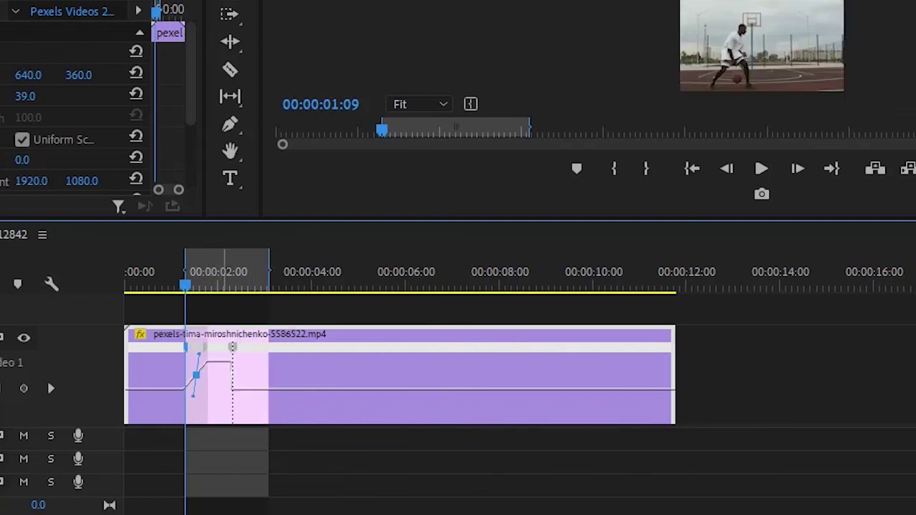
{"action": "left_click_drag", "start_coordinate": [204, 348], "coordinate": [206, 348]}
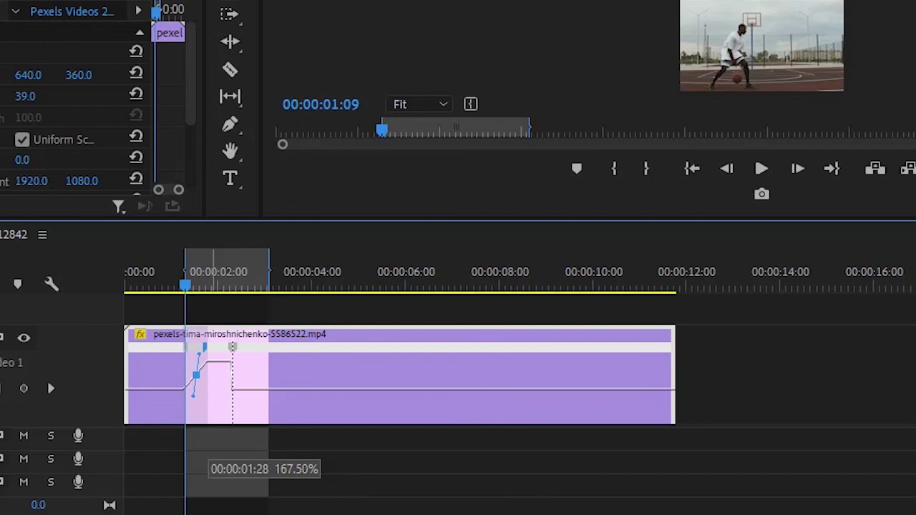
{"action": "left_click_drag", "start_coordinate": [232, 347], "coordinate": [204, 348]}
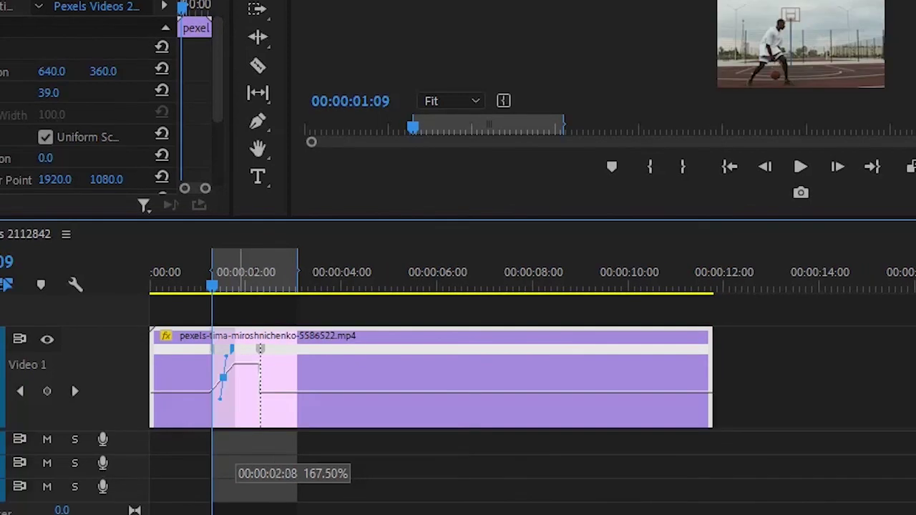
{"action": "left_click_drag", "start_coordinate": [231, 348], "coordinate": [239, 349]}
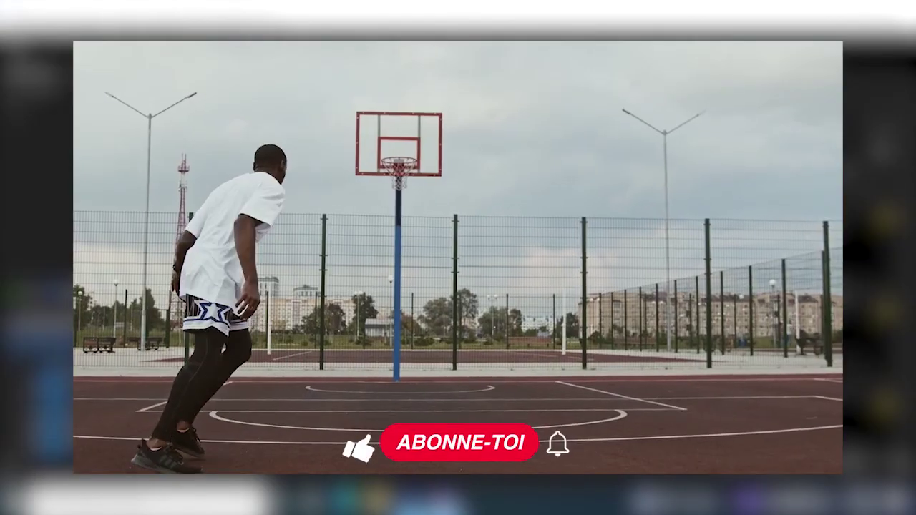